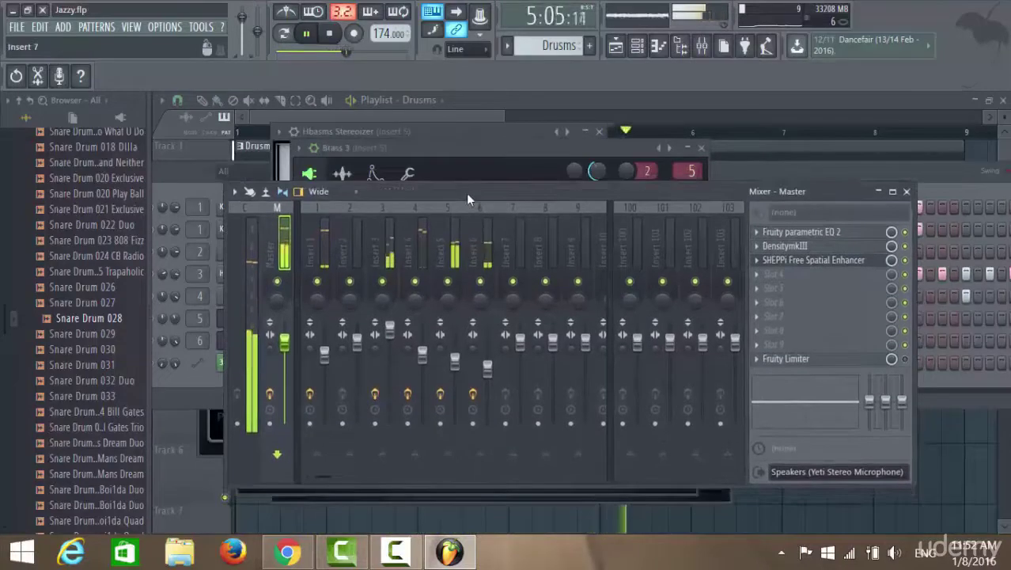
Stop the song's playback
left_click(331, 34)
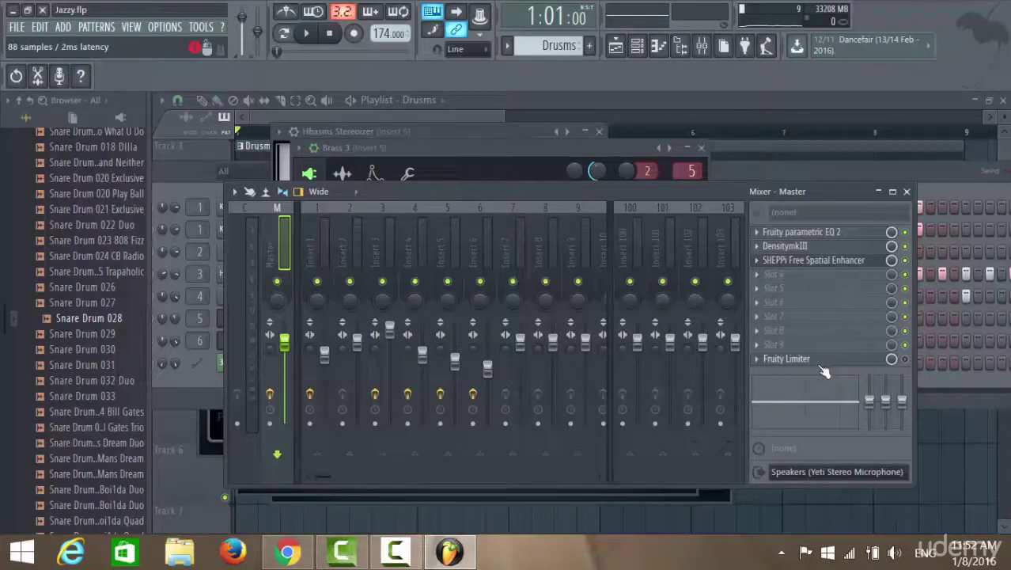
left_click(19, 28)
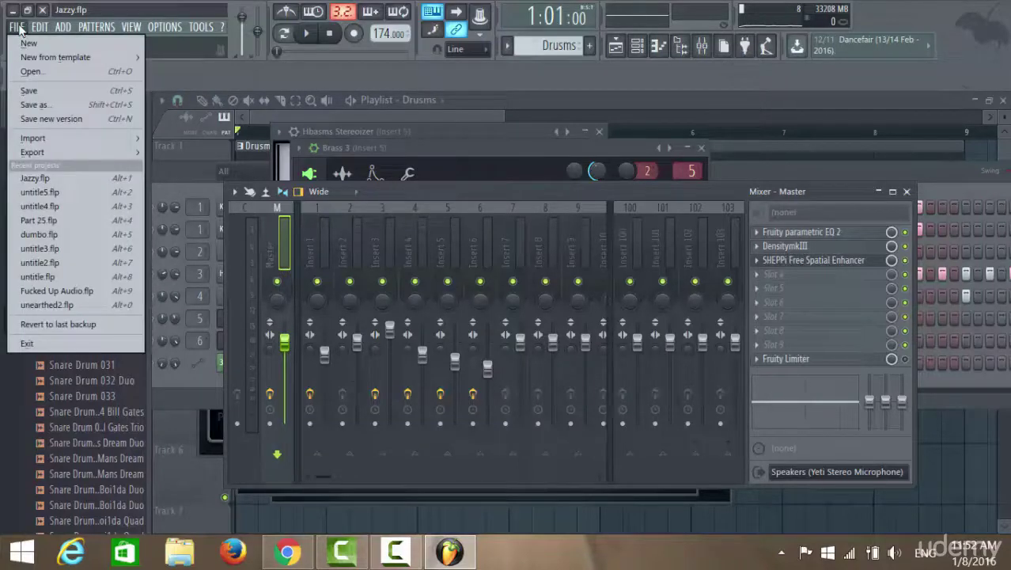
left_click(96, 27)
left_click(741, 197)
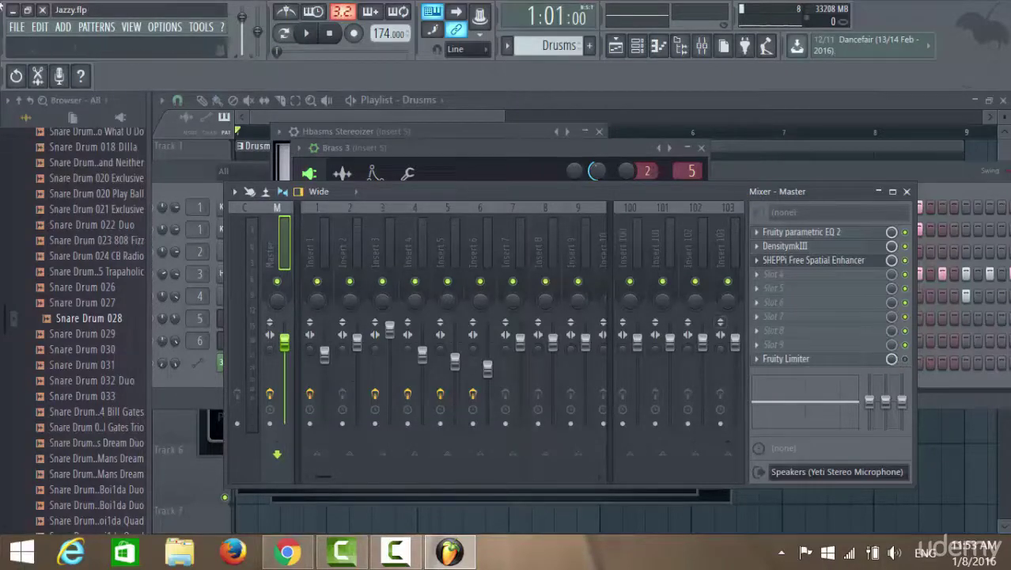
Export the full song as a 24-bit wave file named Jazzy Unlimited.wav in the Projects folder
left_click(16, 27)
mouse_move(78, 154)
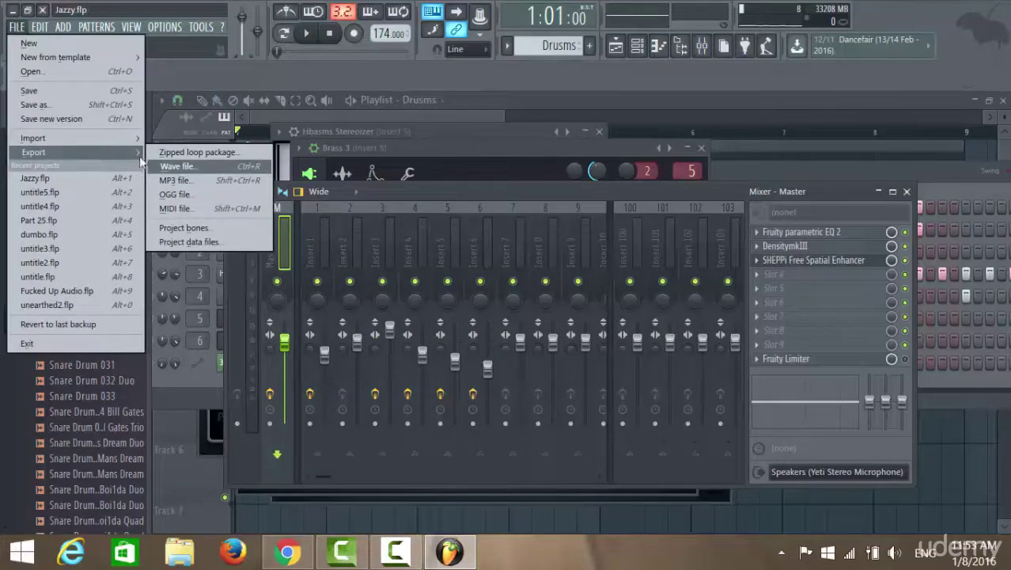
left_click(178, 166)
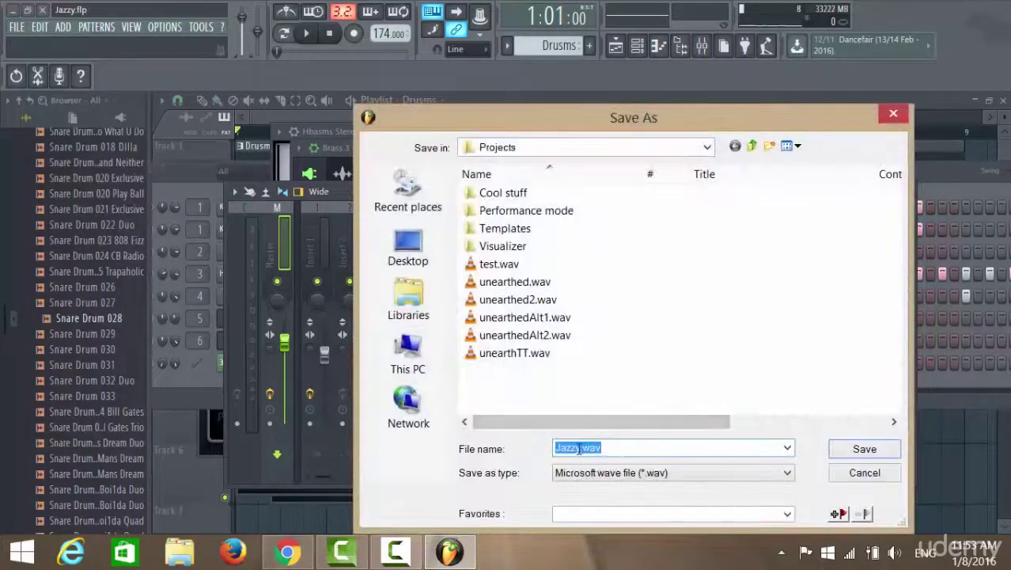
left_click(579, 447)
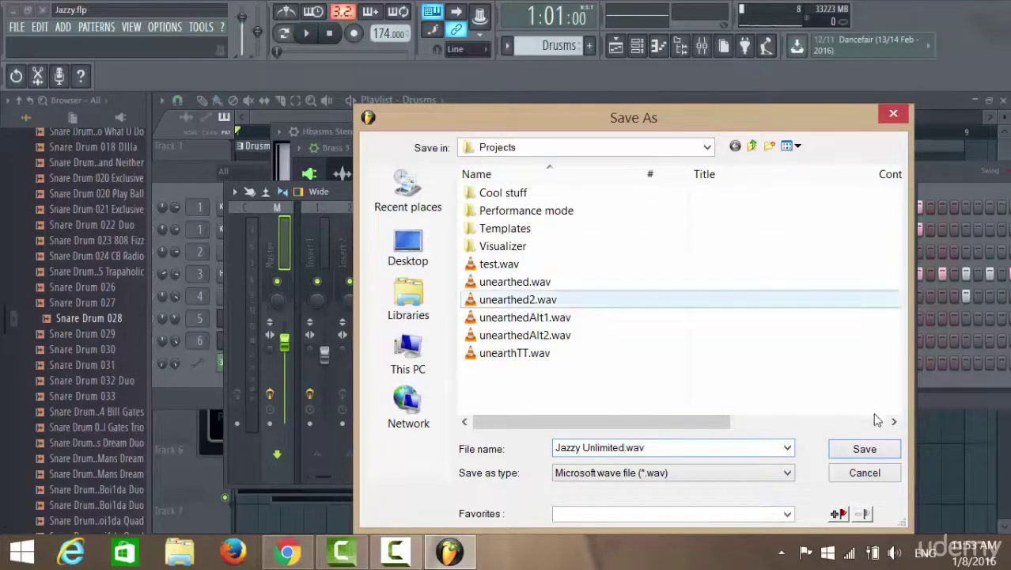
left_click(865, 448)
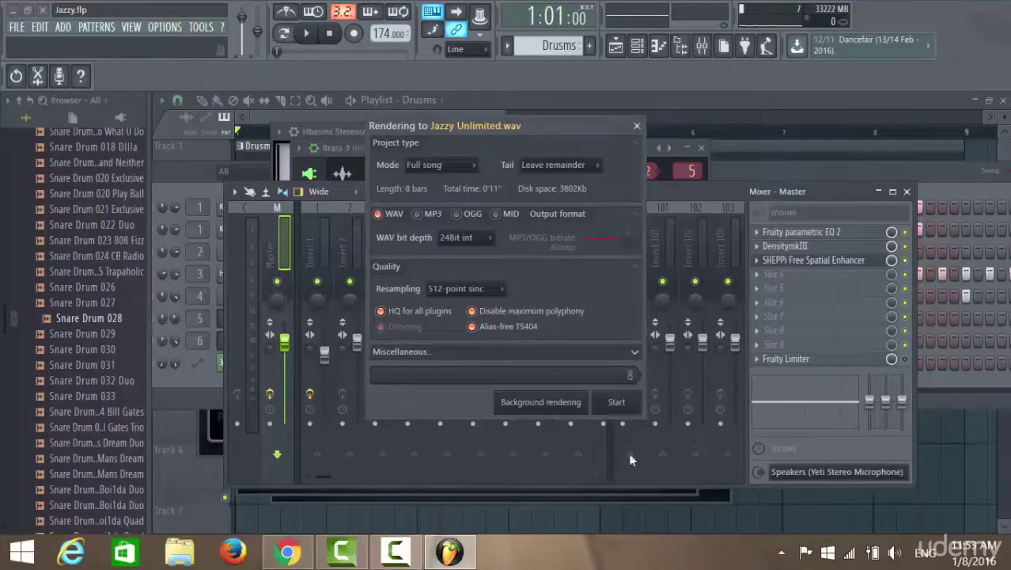
left_click(616, 402)
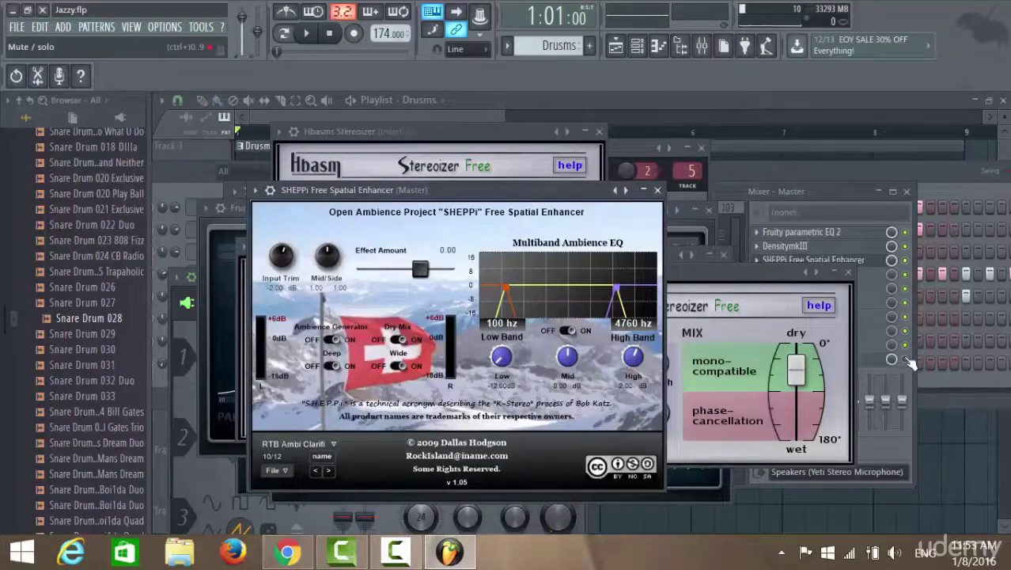
Save the project and listen to part of the song with the master's Fruity Limiter enabled
left_click(17, 27)
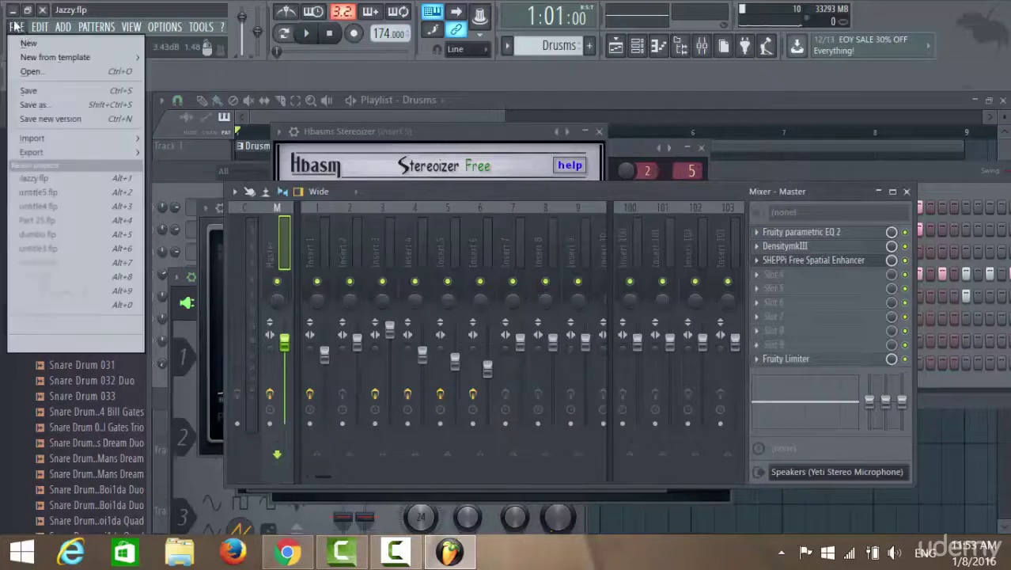
left_click(40, 95)
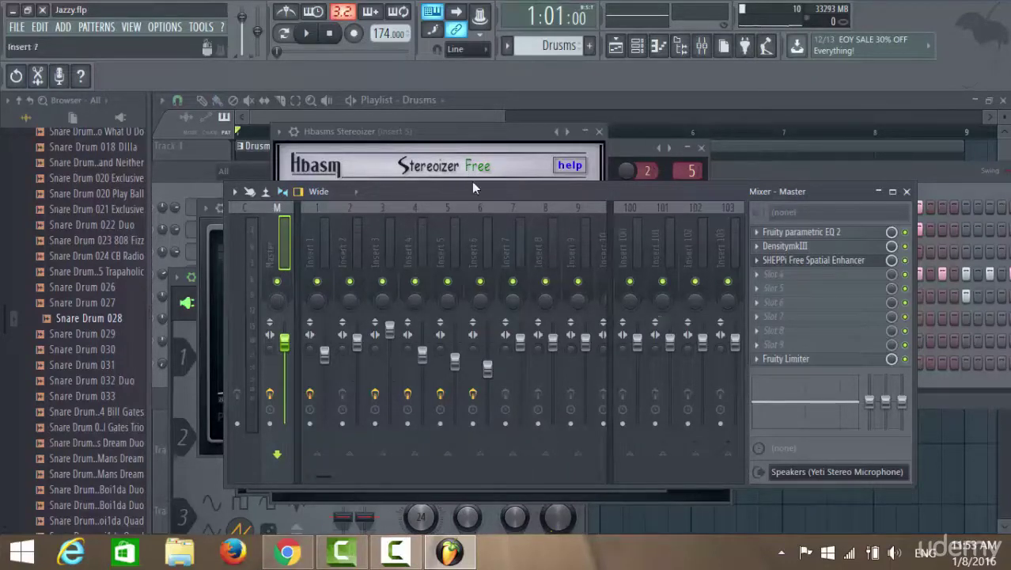
left_click(307, 32)
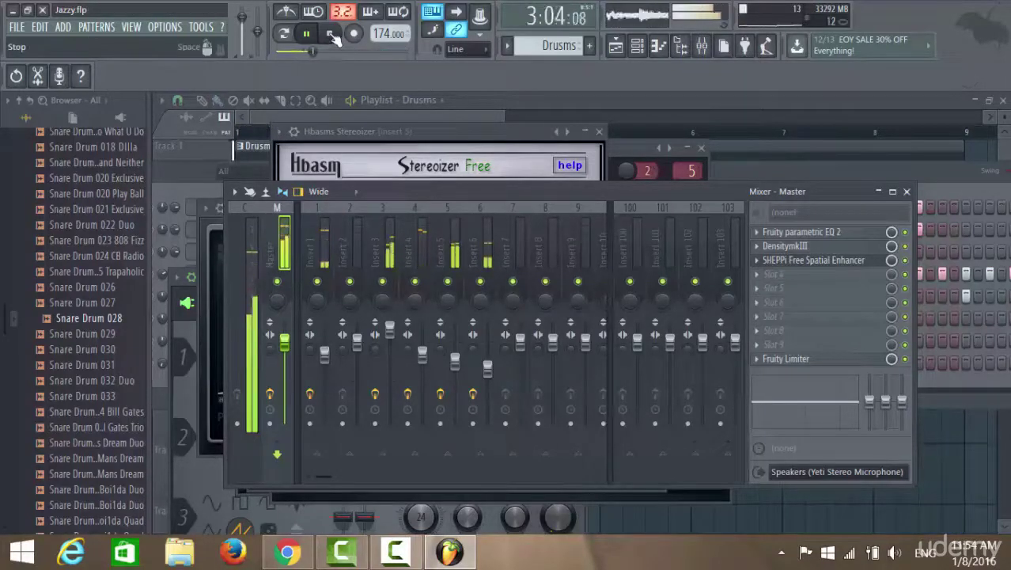
left_click(306, 32)
Export the limited version of the full song as a 24-bit wave file named Jazzy Loud.wav
left_click(17, 26)
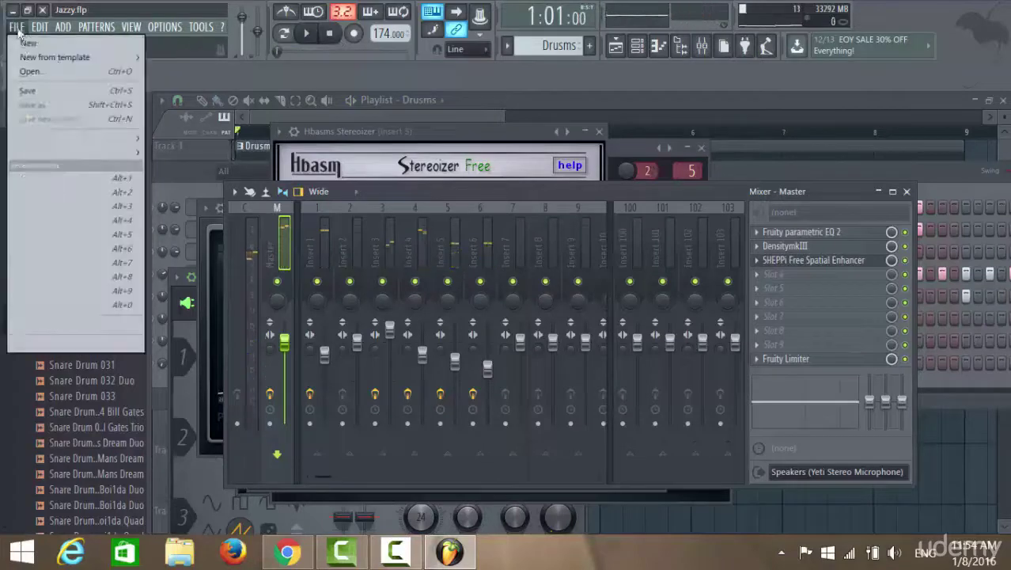
mouse_move(67, 163)
left_click(177, 167)
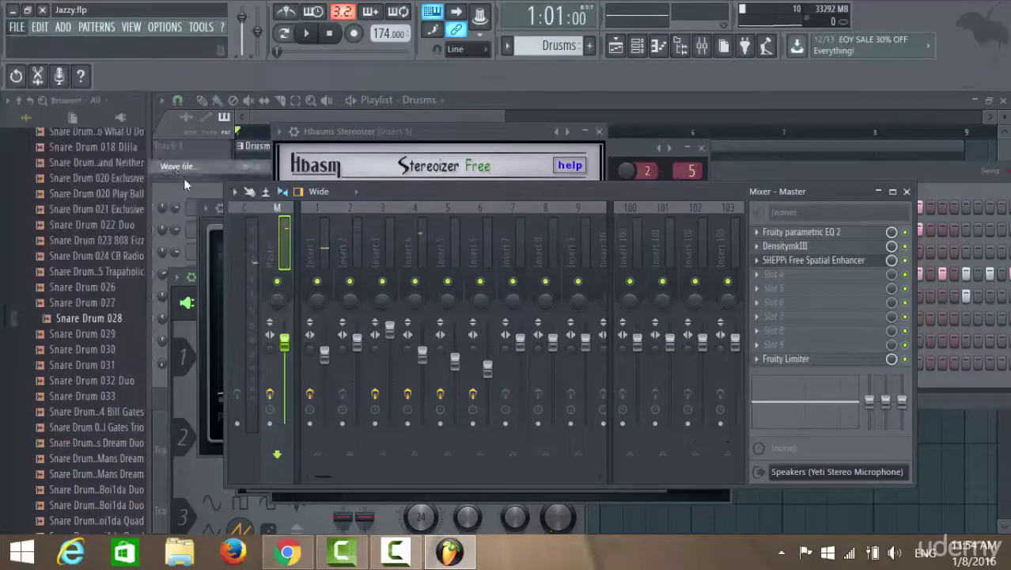
left_click(580, 447)
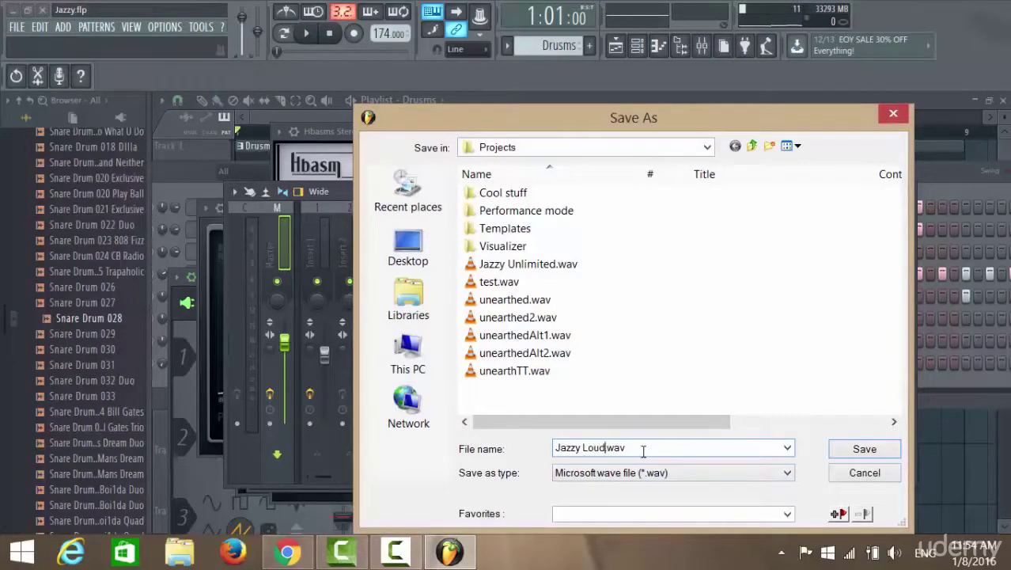
left_click(865, 447)
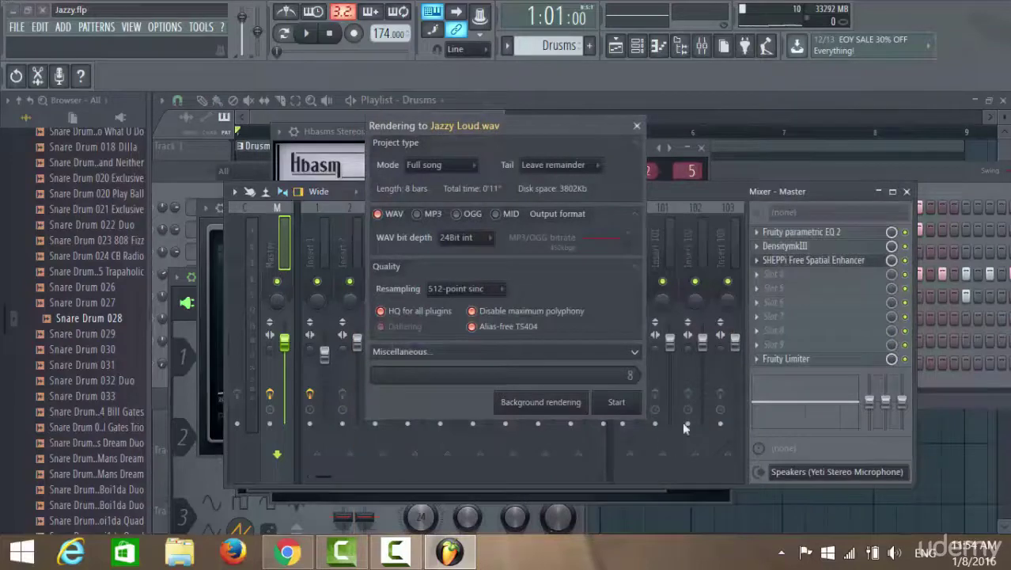
left_click(616, 402)
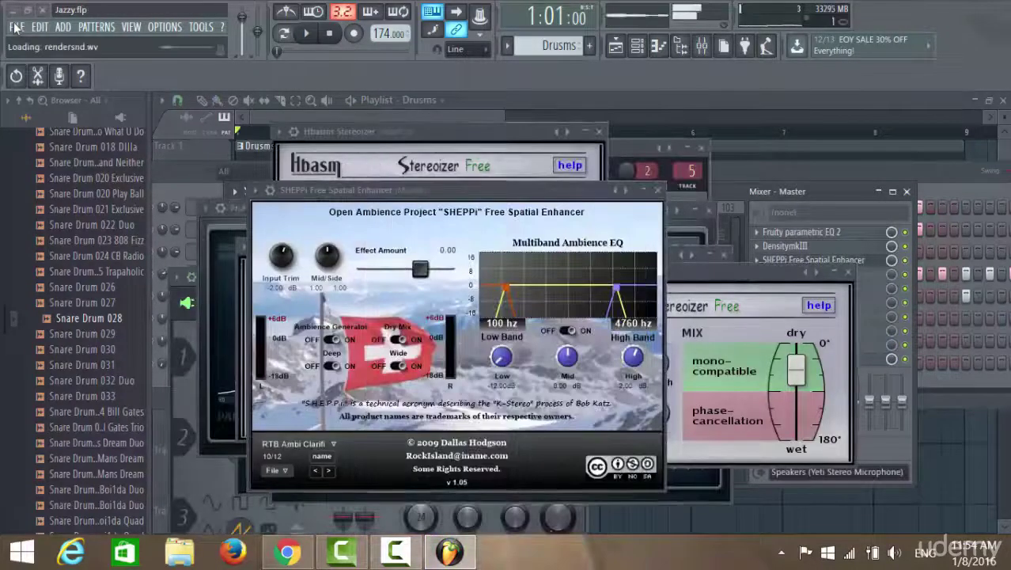
Play Jazzy Unlimited.wav in VLC from the wave export's file browser and raise the player volume to 125%
left_click(15, 27)
mouse_move(71, 152)
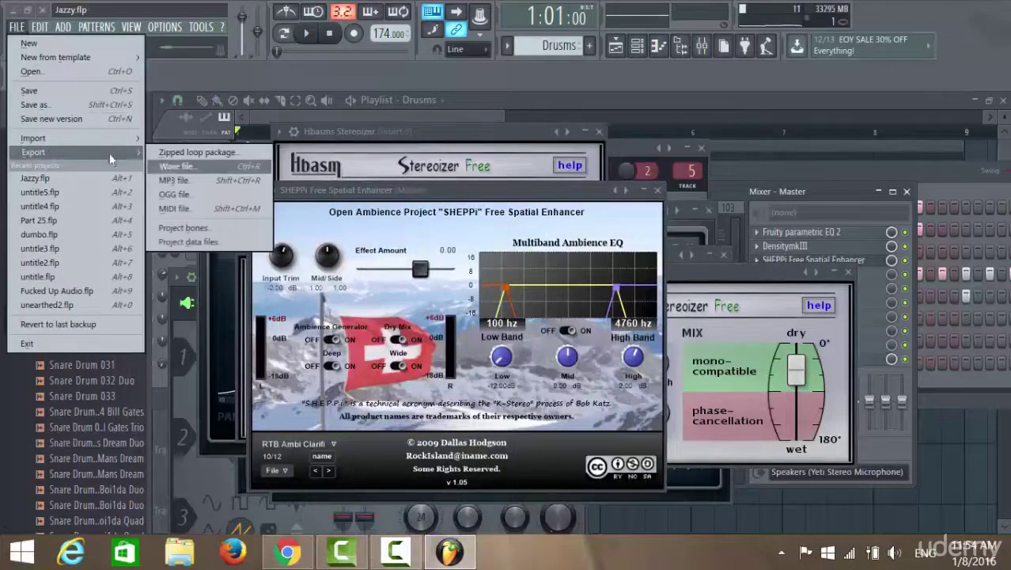
left_click(180, 166)
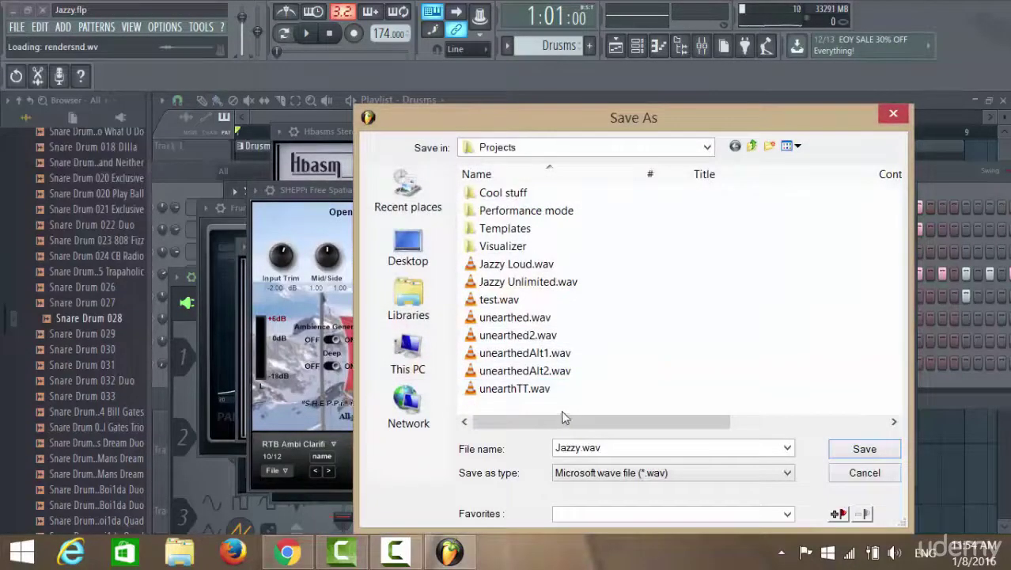
left_click(558, 283)
right_click(558, 282)
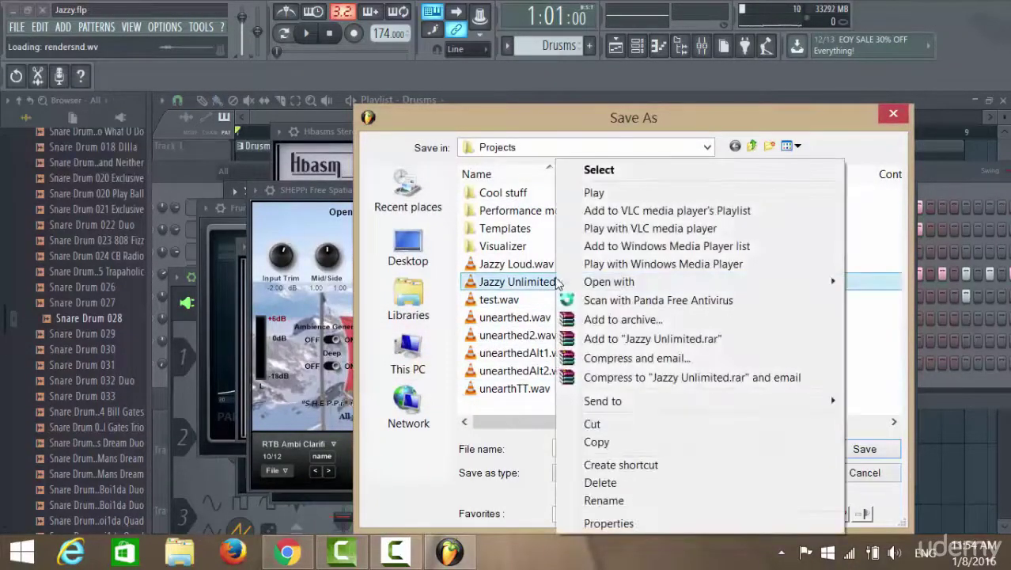
left_click(605, 193)
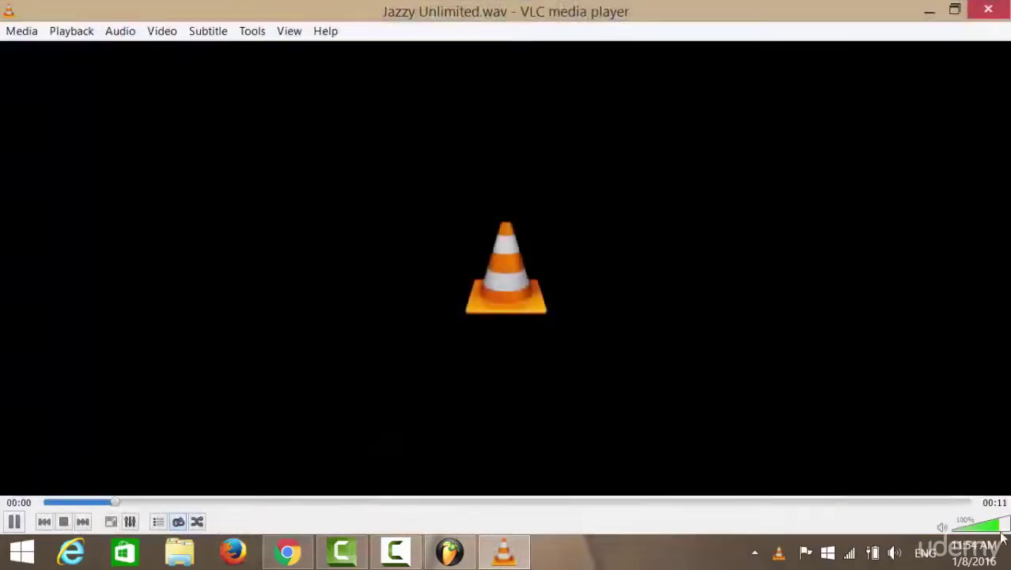
left_click_drag(1002, 535, 1009, 528)
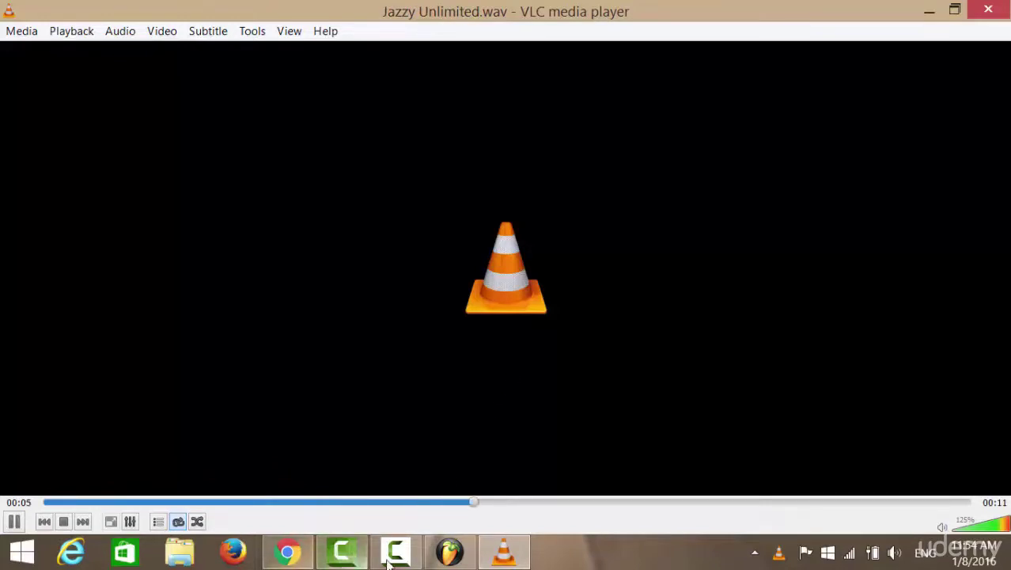
Return to FL Studio, dismiss the Save As dialog and examine where the playlist clips start and end
left_click(451, 554)
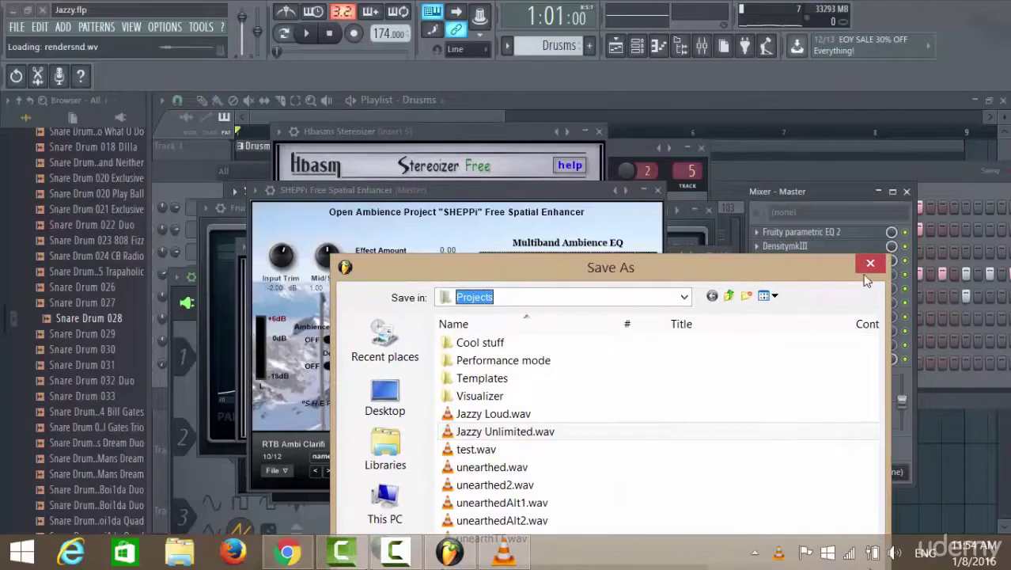
left_click(870, 263)
left_click(433, 116)
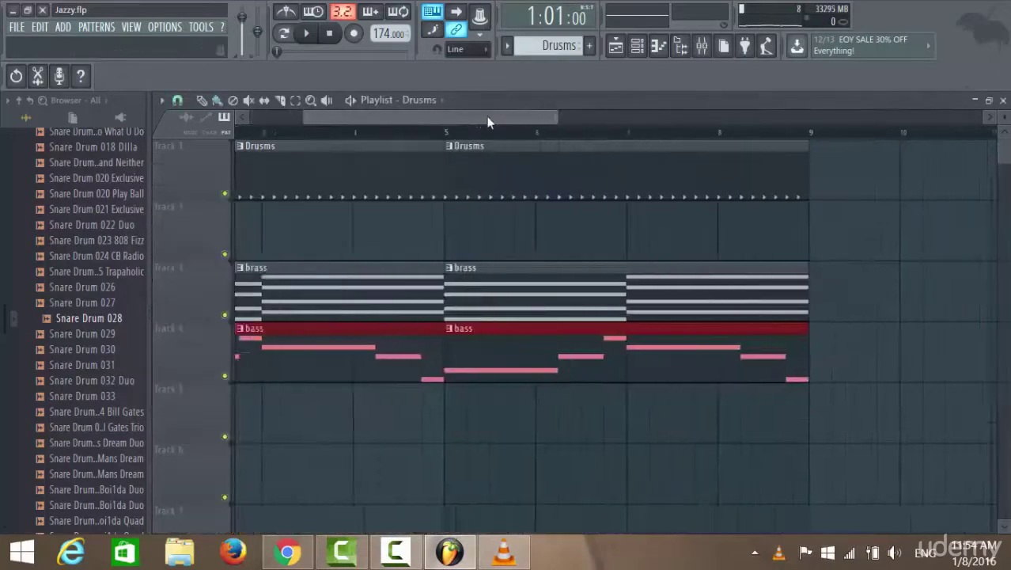
scroll(488, 121, "down", 1)
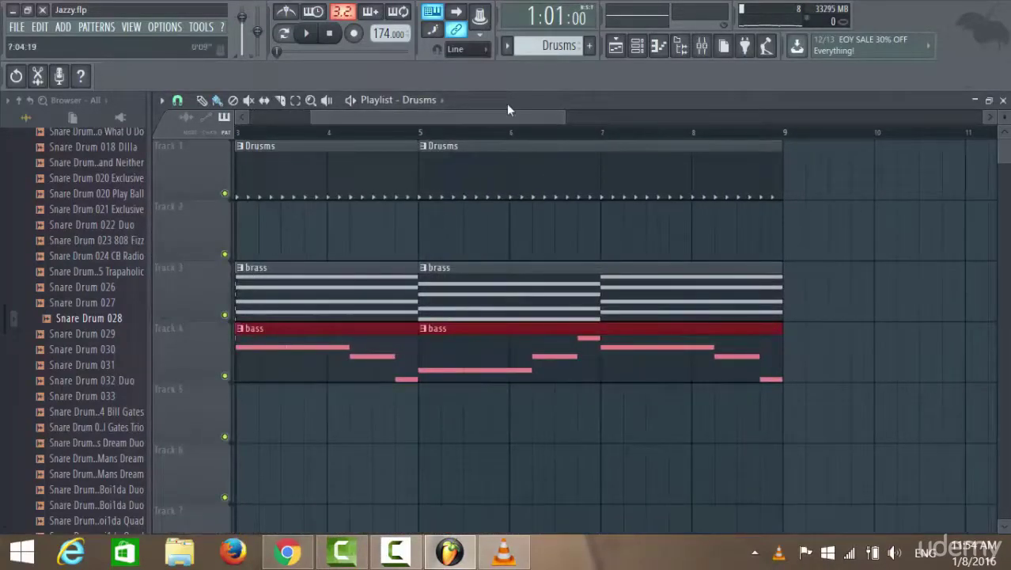
left_click_drag(469, 116, 630, 149)
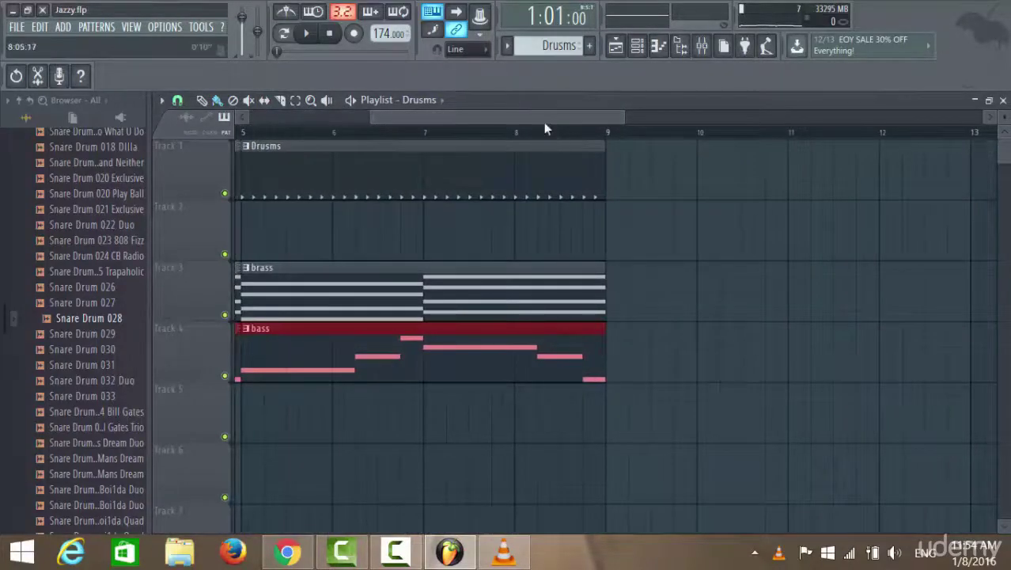
left_click_drag(545, 121, 544, 116)
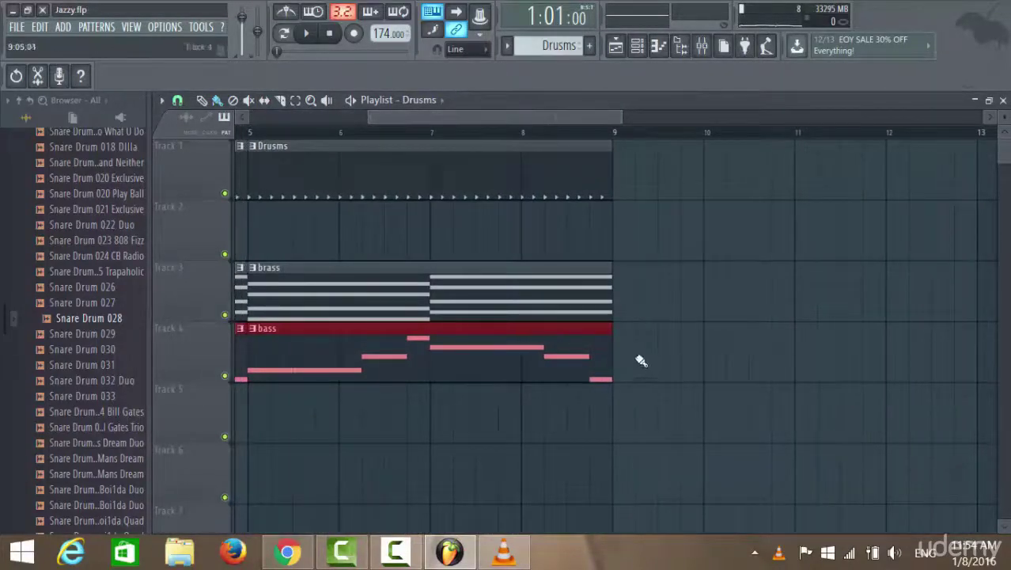
left_click(202, 100)
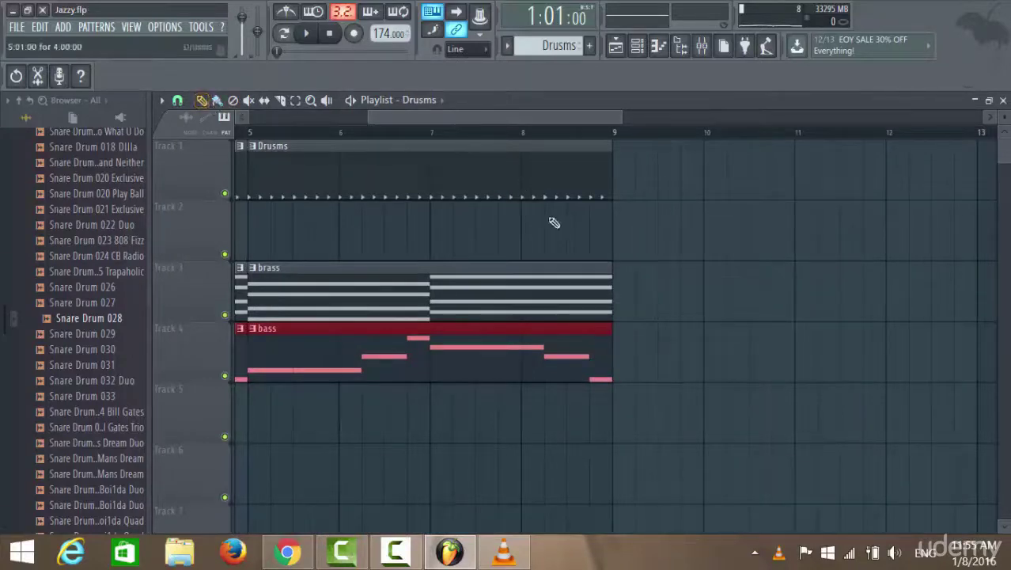
scroll(695, 347, "up", 5)
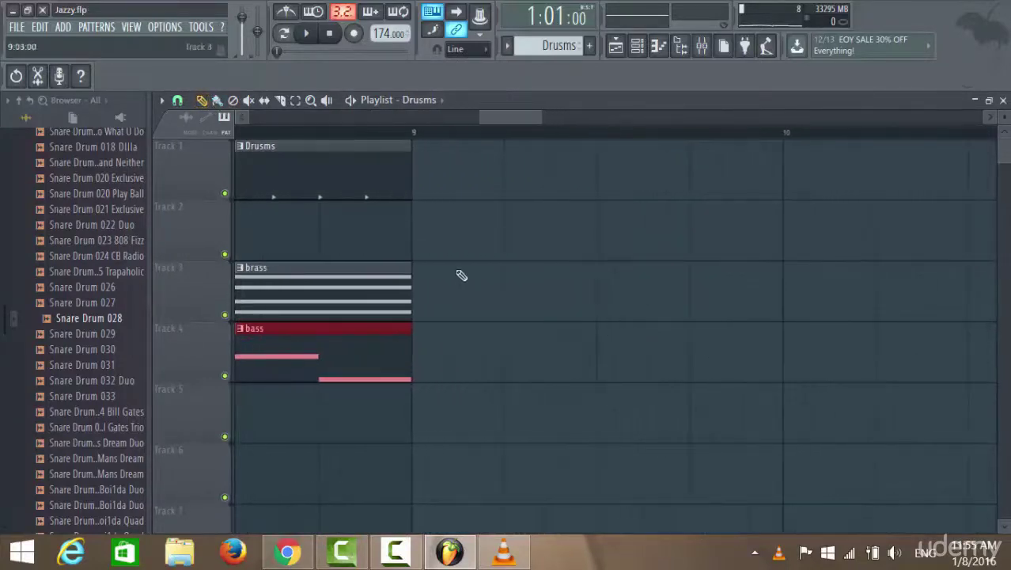
left_click_drag(507, 116, 278, 116)
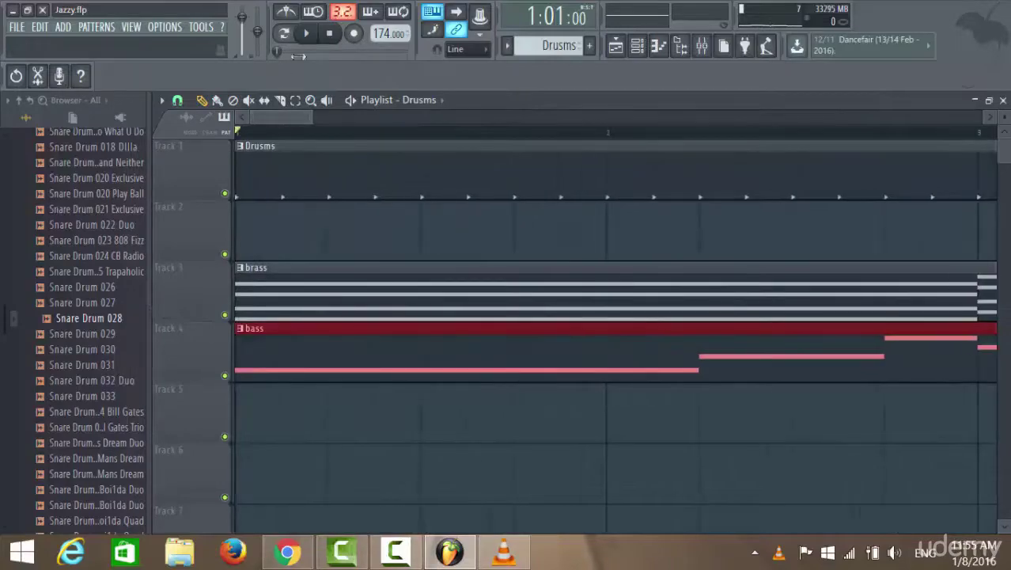
Switch back to VLC, lower the volume to 98% and close the player
left_click(503, 551)
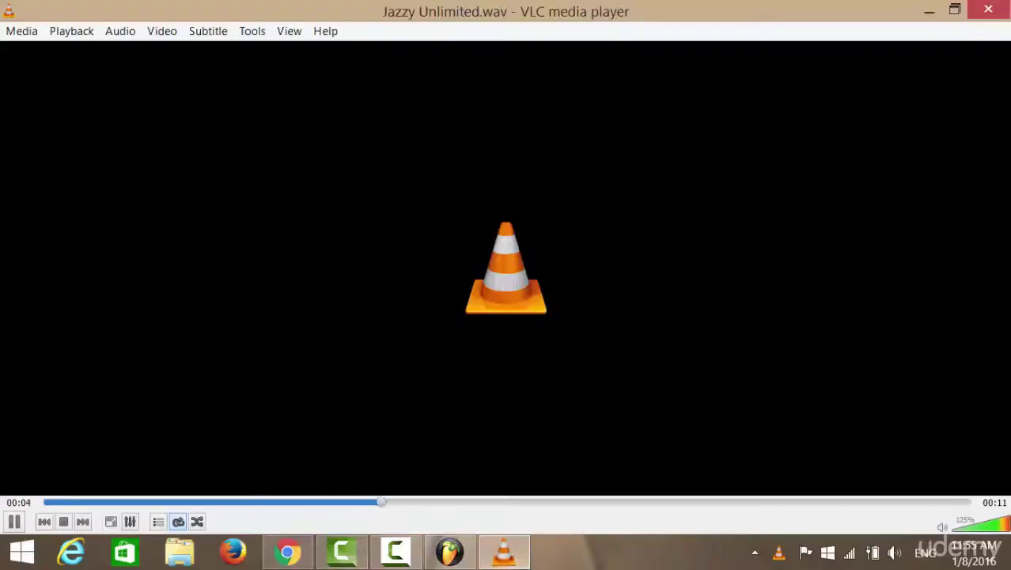
mouse_move(1000, 532)
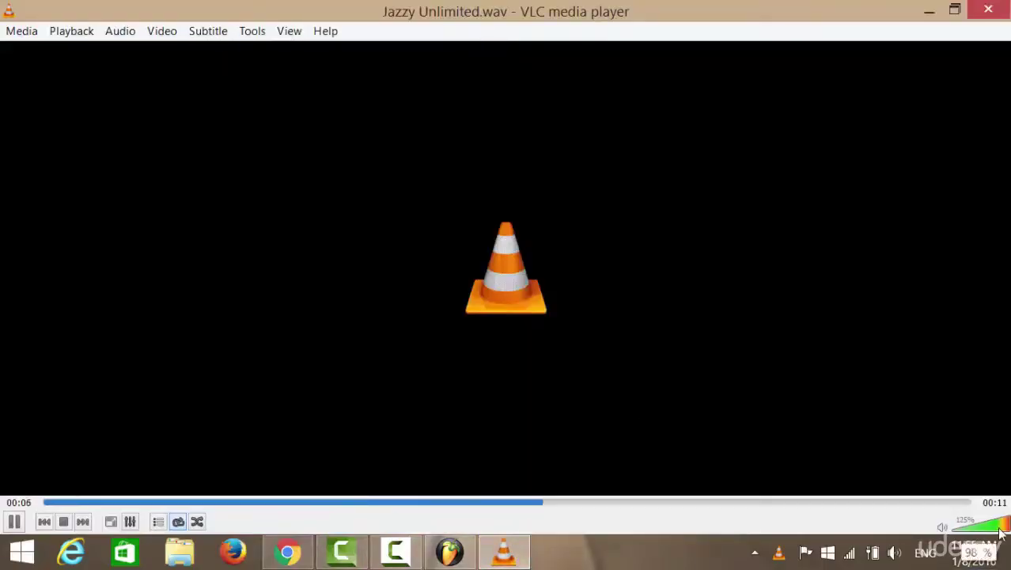
left_click(988, 8)
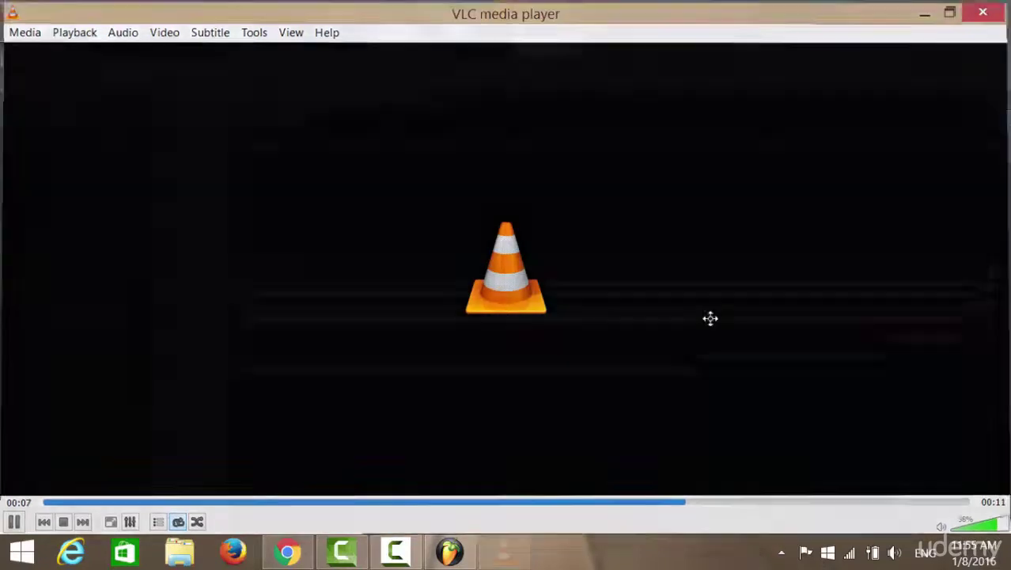
Play Jazzy Loud.wav in VLC from FL Studio's wave export file browser and set the player volume to 100%
left_click(16, 29)
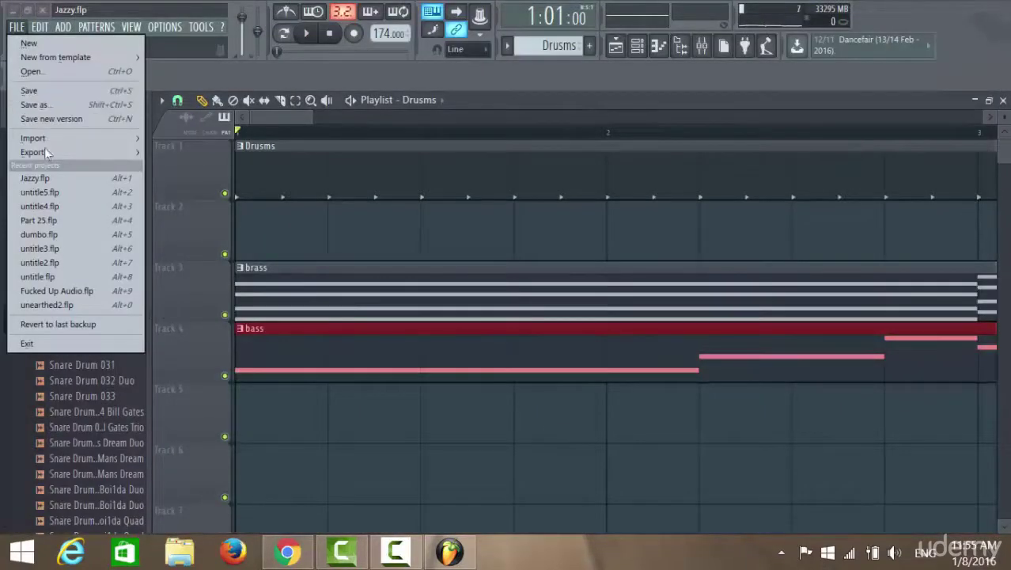
mouse_move(44, 150)
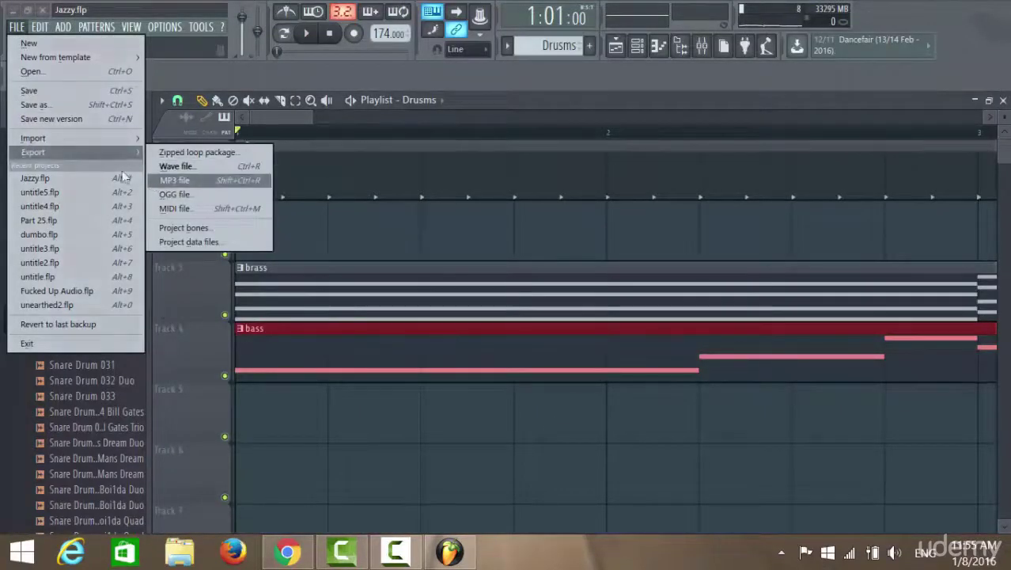
left_click(179, 167)
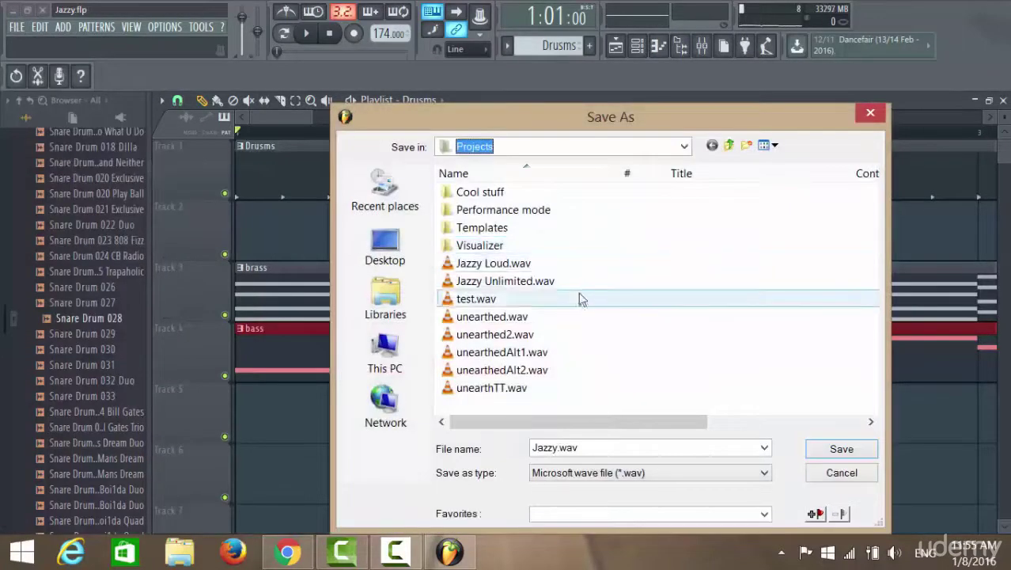
left_click(500, 267)
right_click(518, 265)
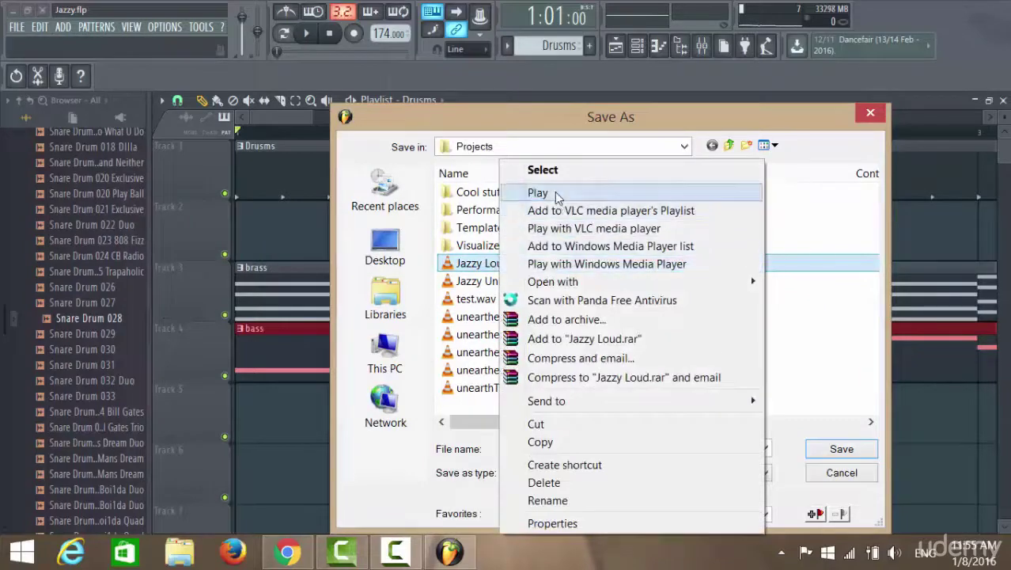
left_click(555, 191)
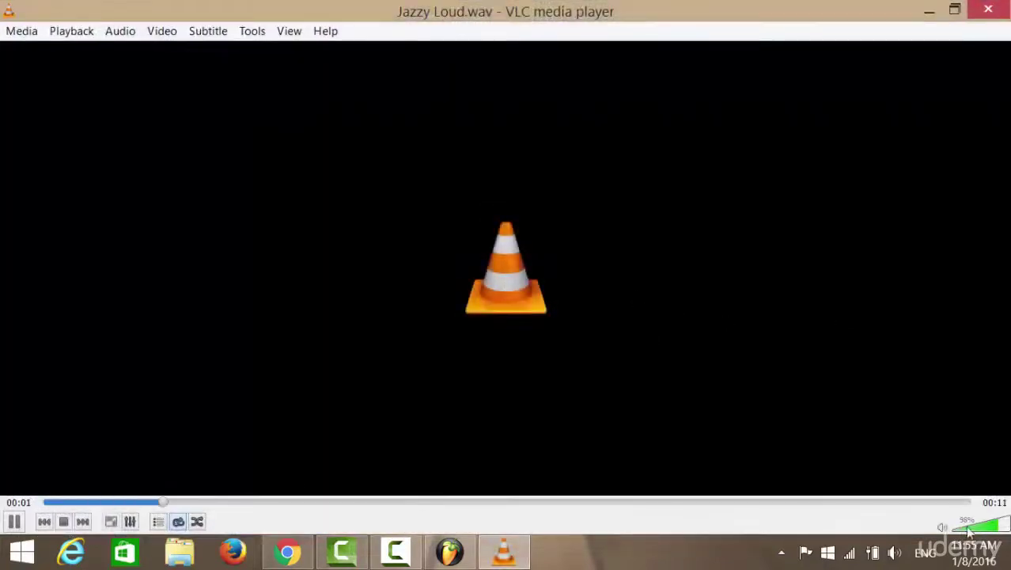
left_click(1003, 529)
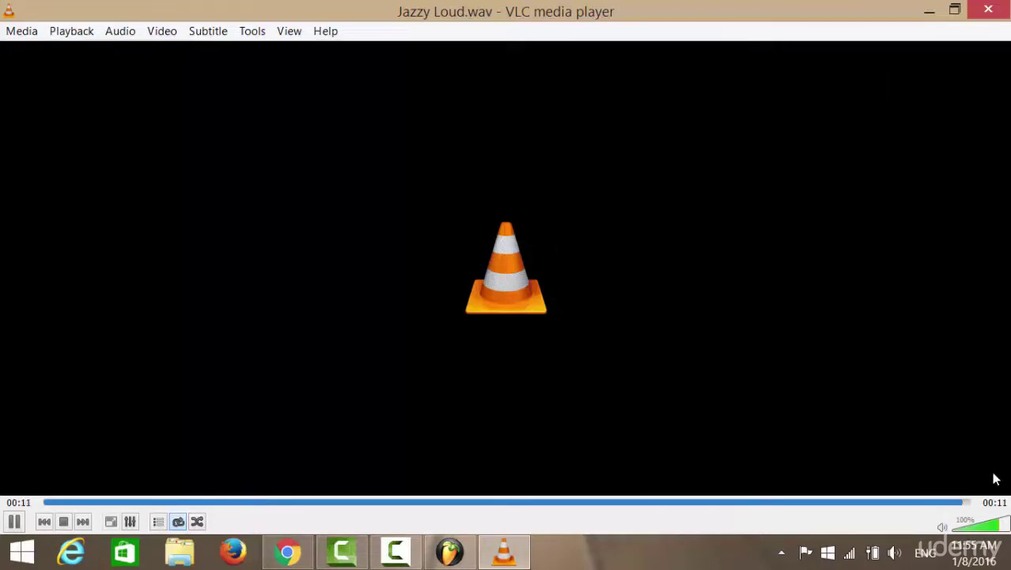
Try the playback at volumes up to 114%, pause it and set the volume back to 100%
left_click(1005, 527)
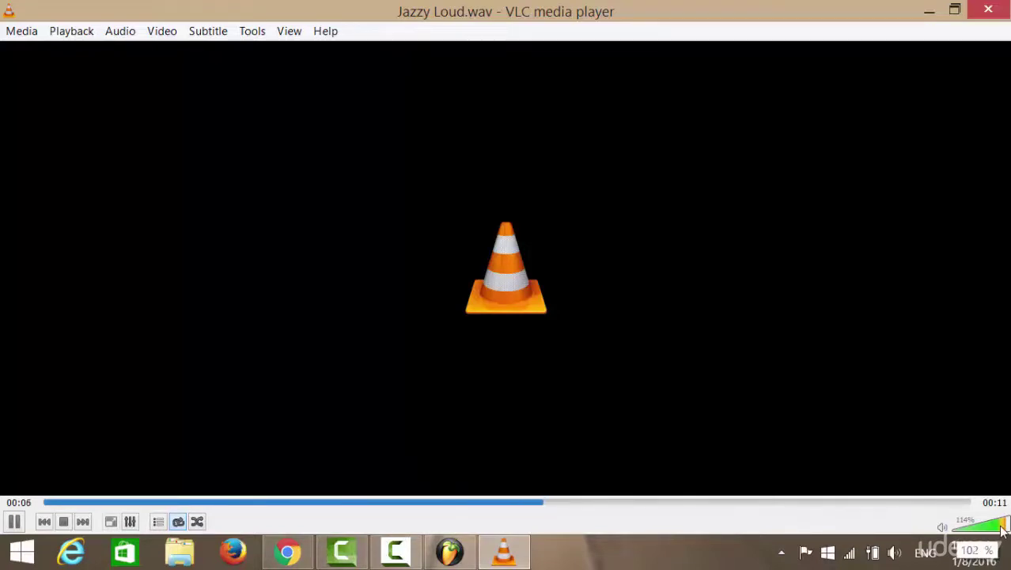
left_click(1004, 529)
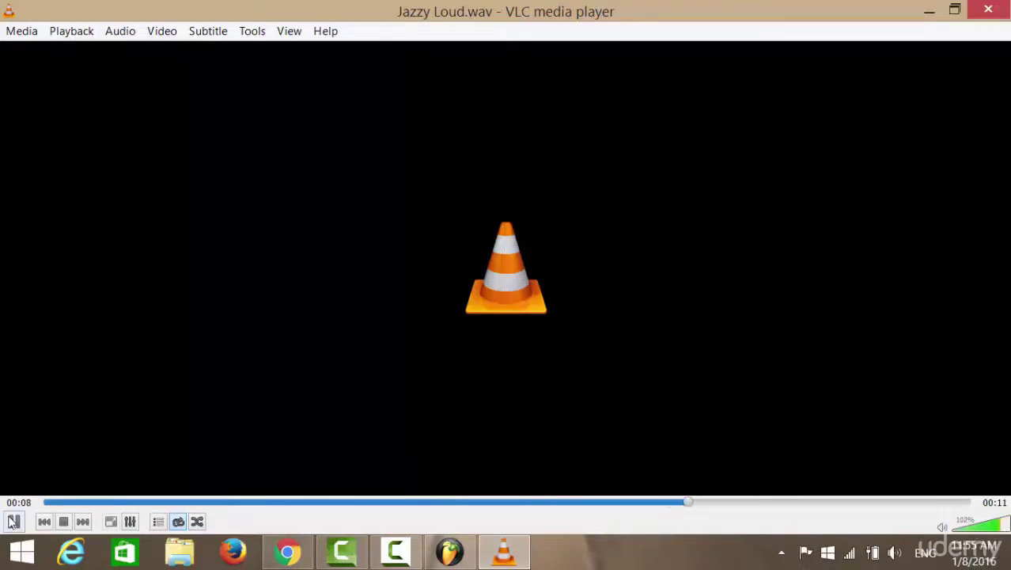
left_click(13, 521)
mouse_move(1010, 569)
mouse_move(1002, 533)
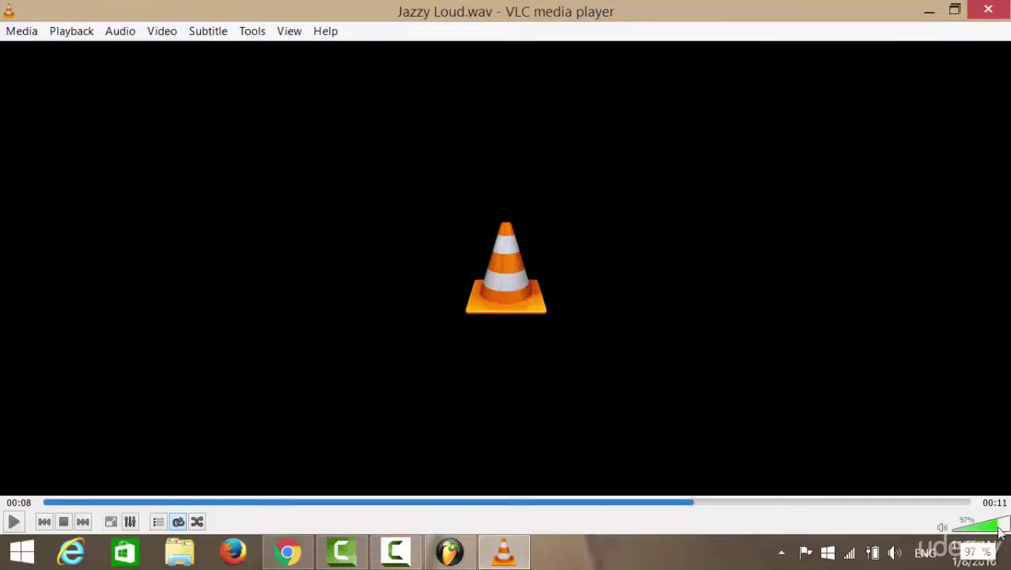
left_click(1001, 532)
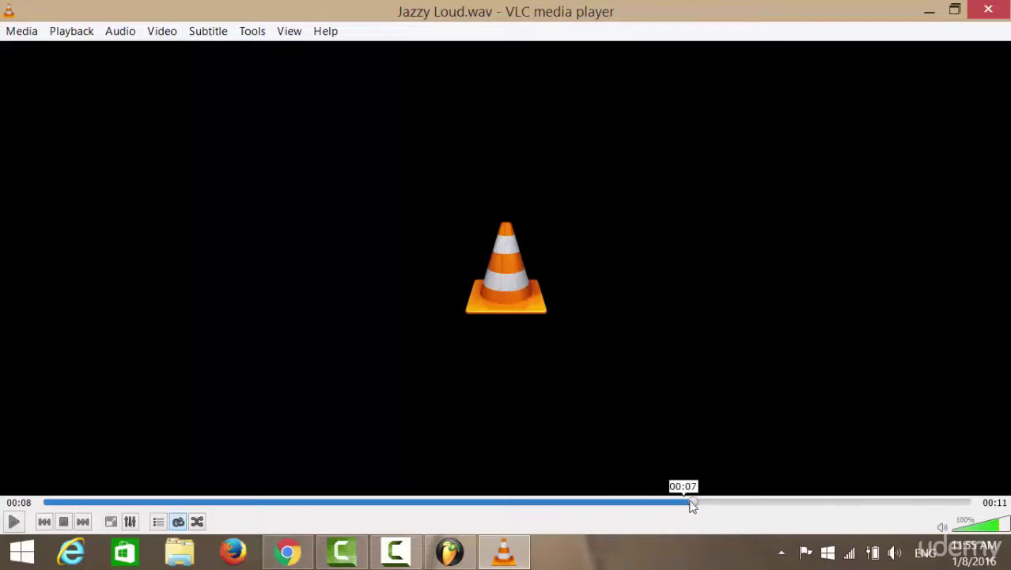
Rewind Jazzy Loud.wav to the beginning and play it again
left_click_drag(691, 502, 57, 507)
left_click(41, 502)
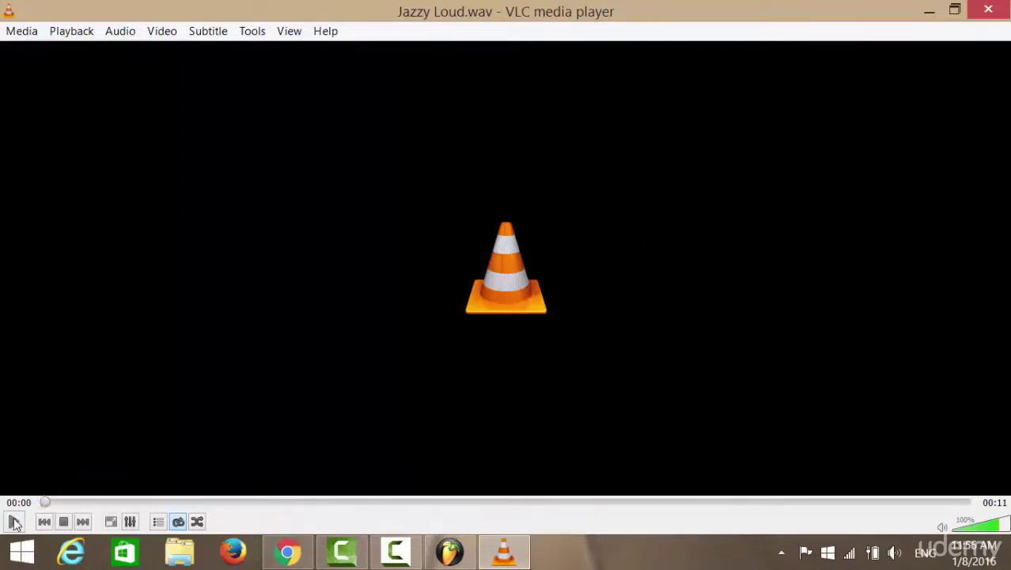
left_click(13, 523)
Return to FL Studio, dismiss the Save As dialog and play the opening bars of the song twice, stopping each time
left_click(449, 551)
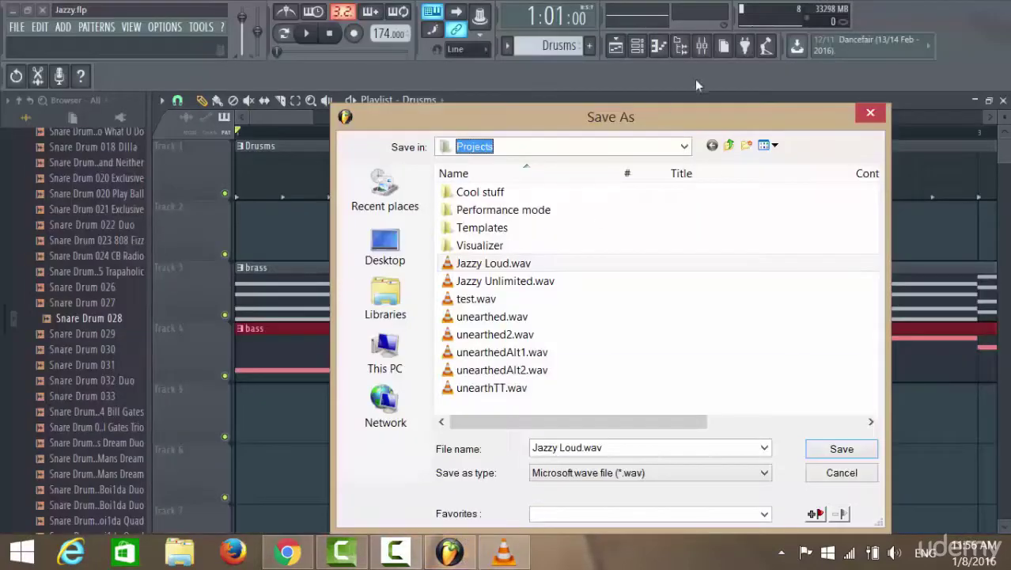
left_click(843, 476)
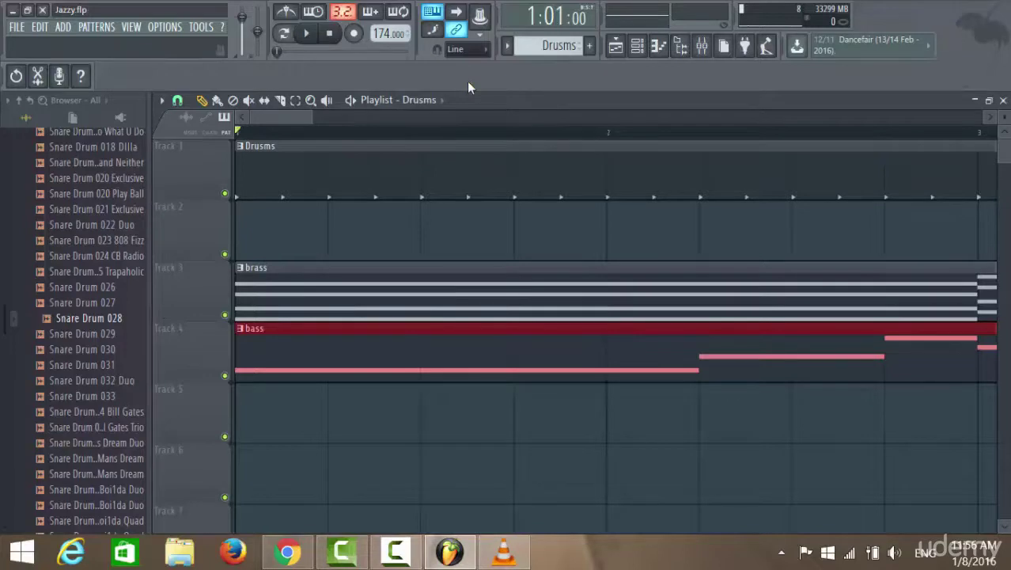
left_click(306, 32)
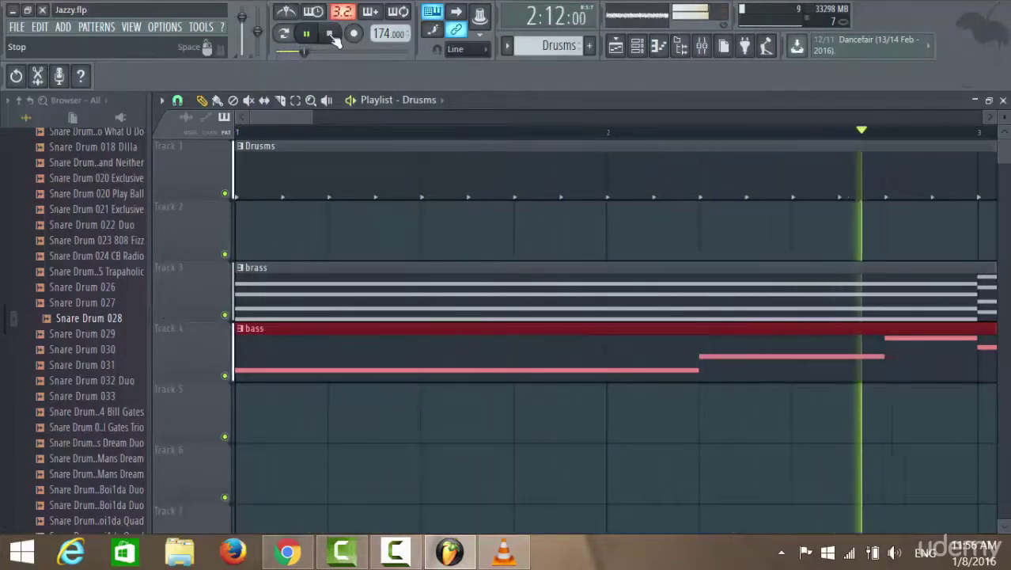
left_click(329, 34)
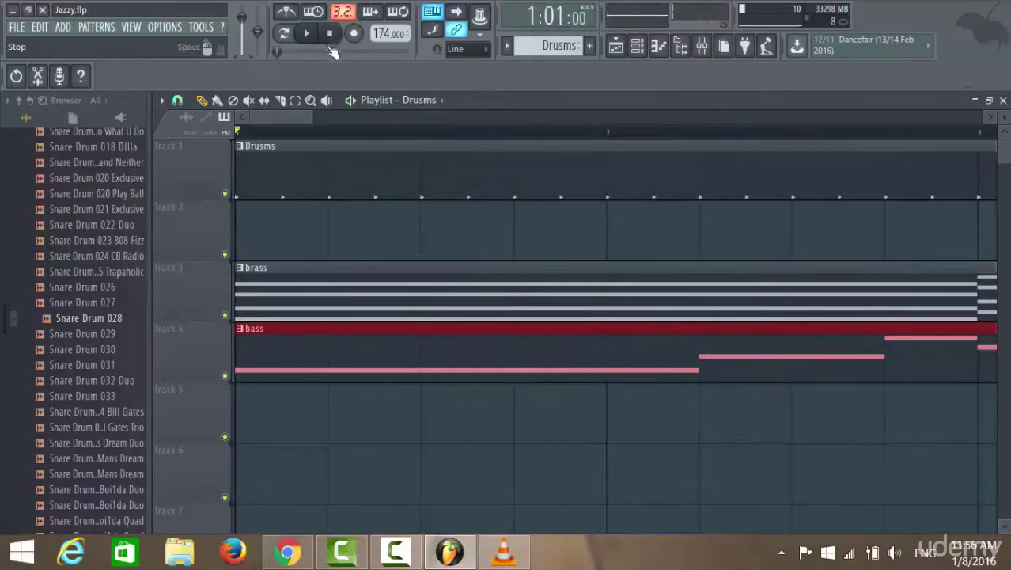
left_click(311, 34)
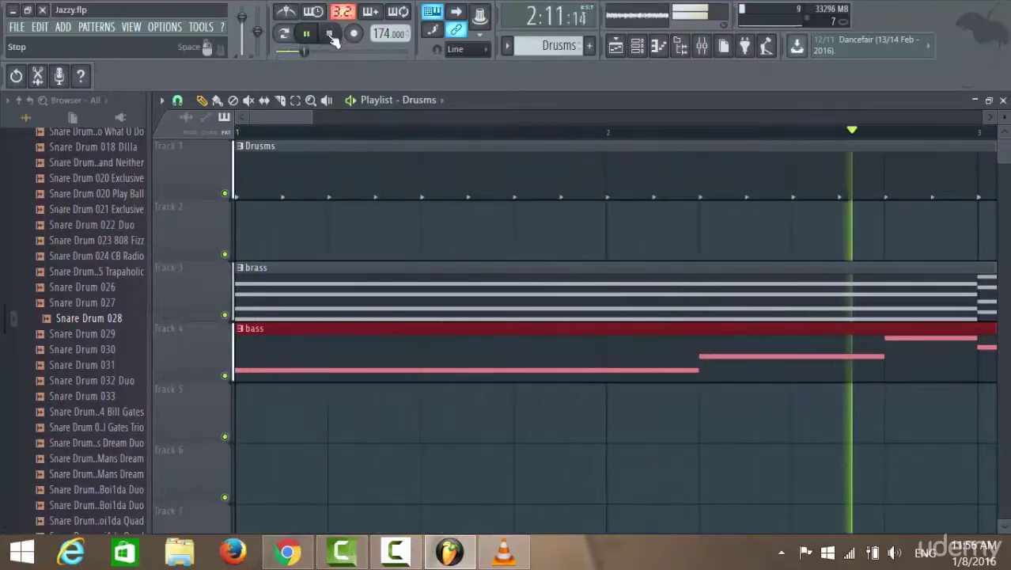
left_click(330, 33)
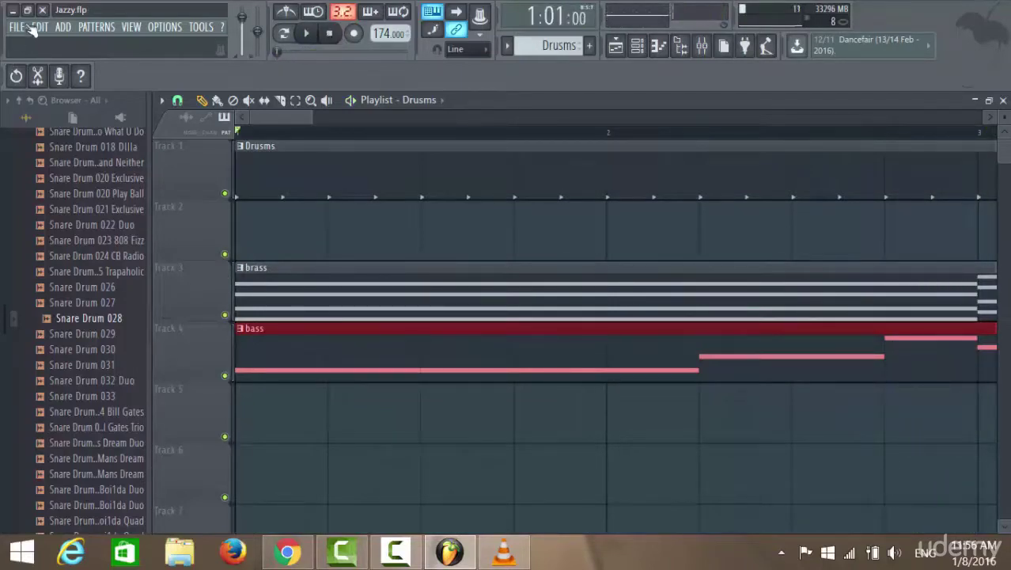
Play Jazzy Loud.wav from the wave export's file browser again, switch to VLC and pause the playback
left_click(17, 27)
mouse_move(52, 151)
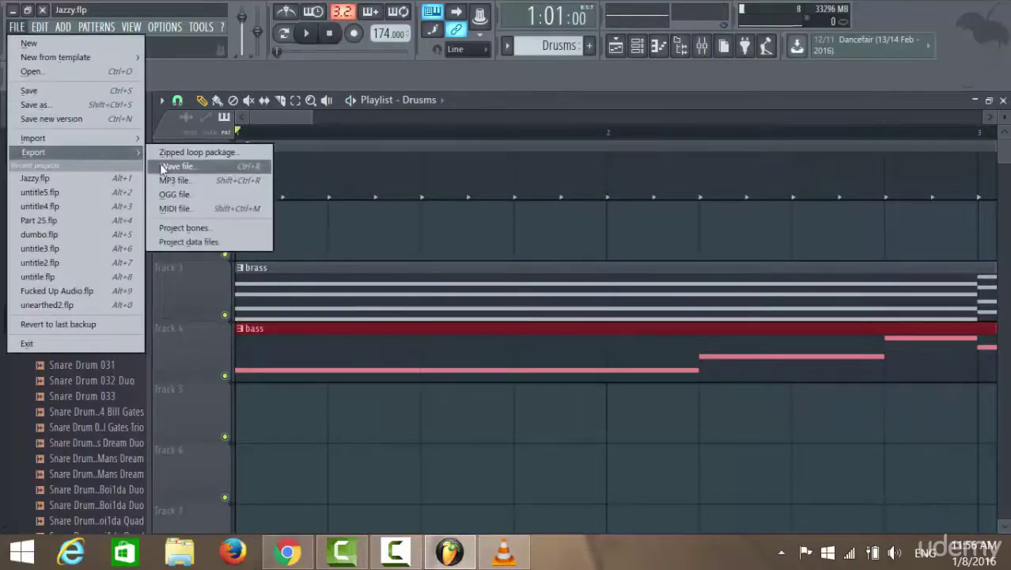
left_click(165, 164)
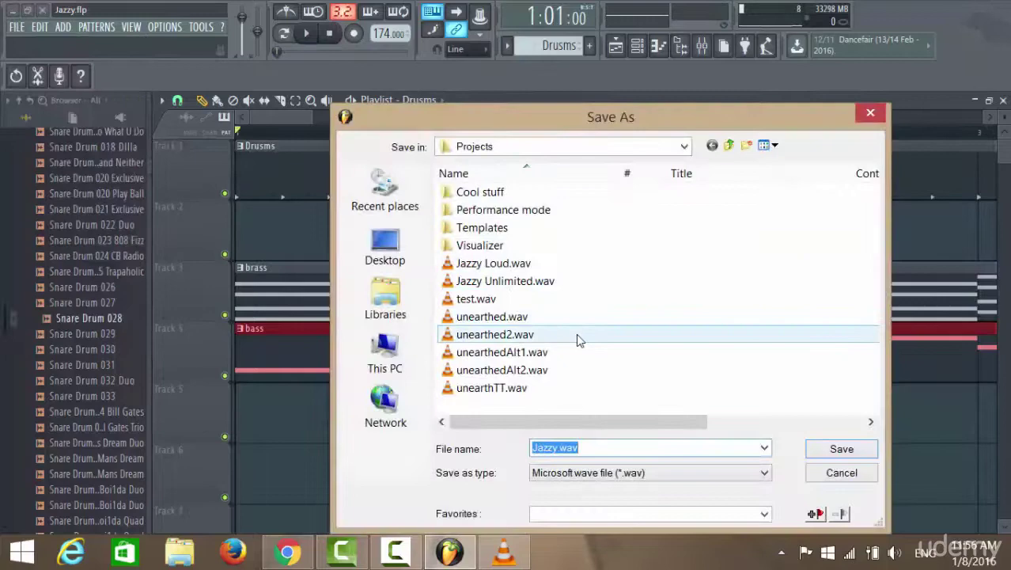
right_click(514, 264)
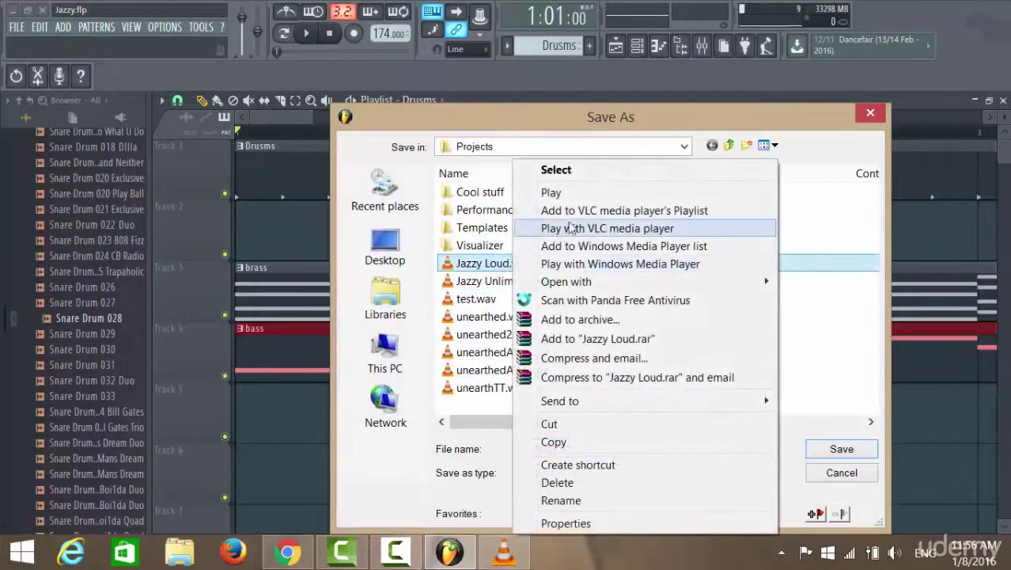
left_click(574, 194)
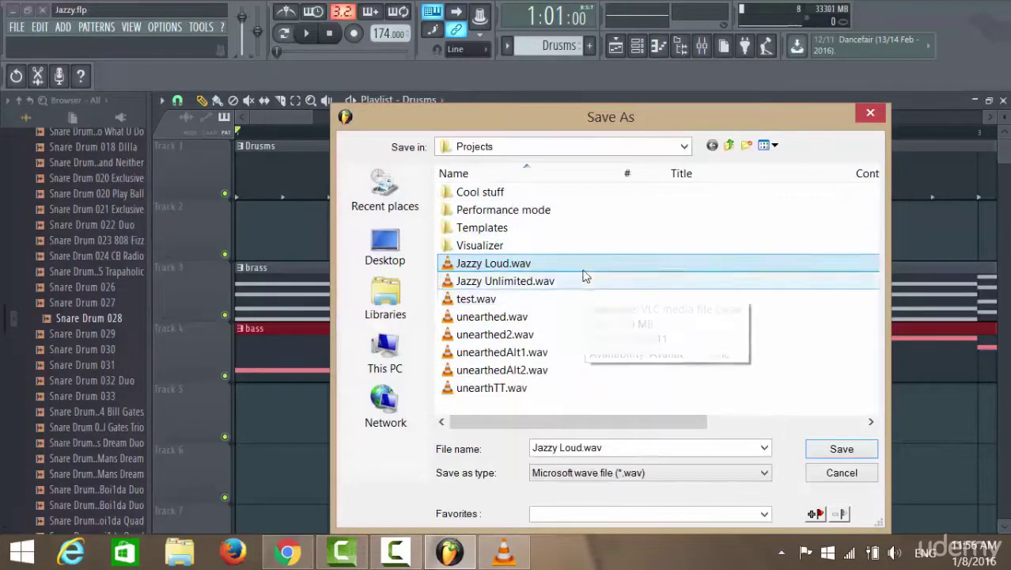
left_click(504, 554)
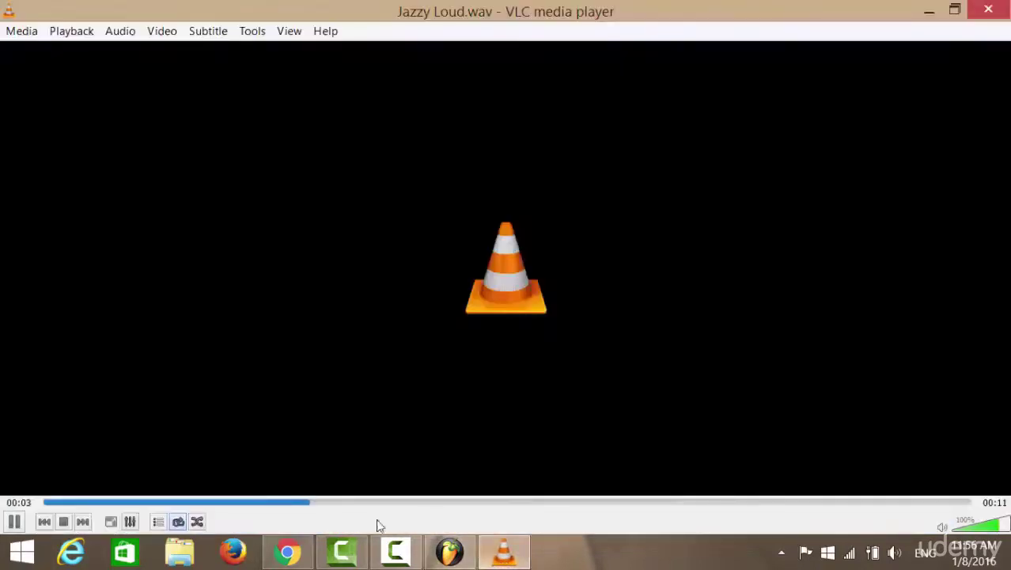
left_click(15, 522)
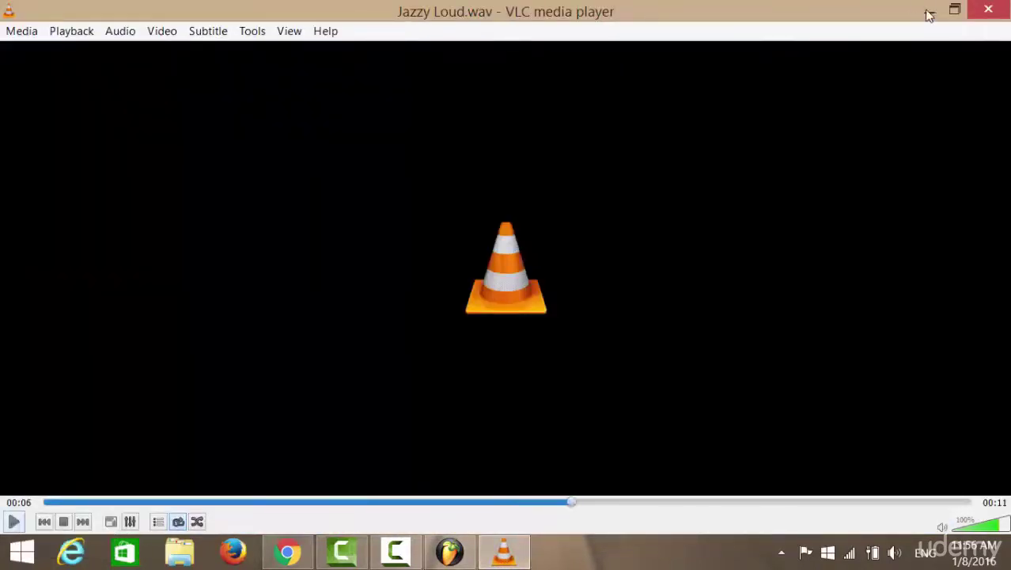
Minimize VLC, close the Save As dialog in FL Studio and listen to the first bars of the song for comparison
left_click(929, 14)
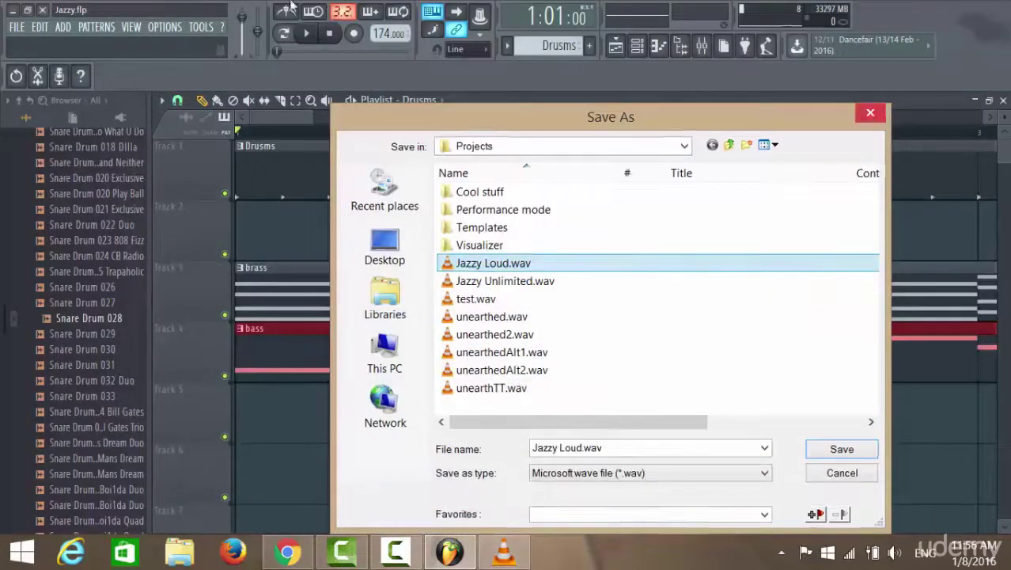
left_click(870, 113)
left_click(306, 34)
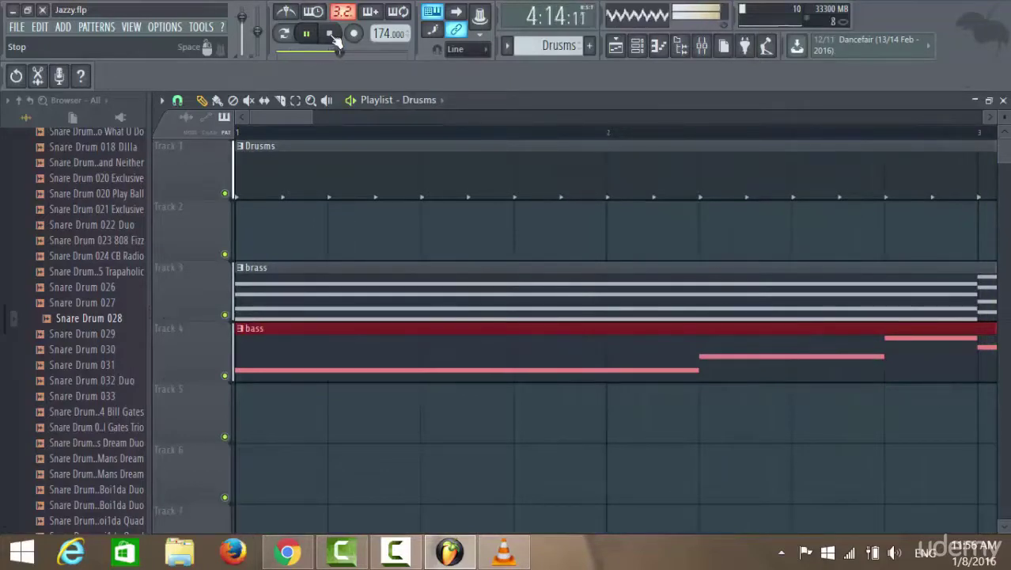
left_click(333, 37)
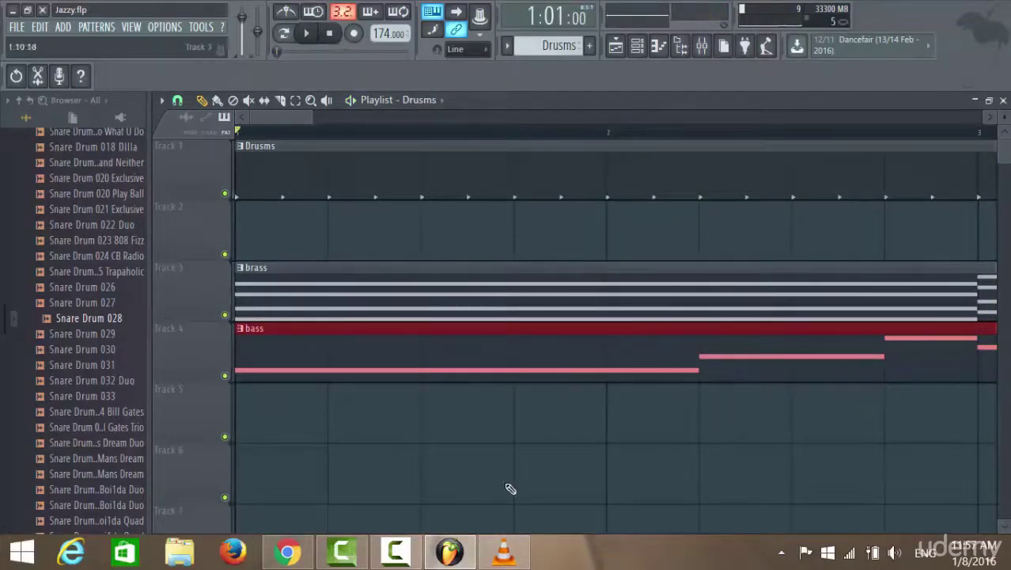
Switch to VLC, resume Jazzy Loud.wav briefly, pause it and close the player
left_click(505, 551)
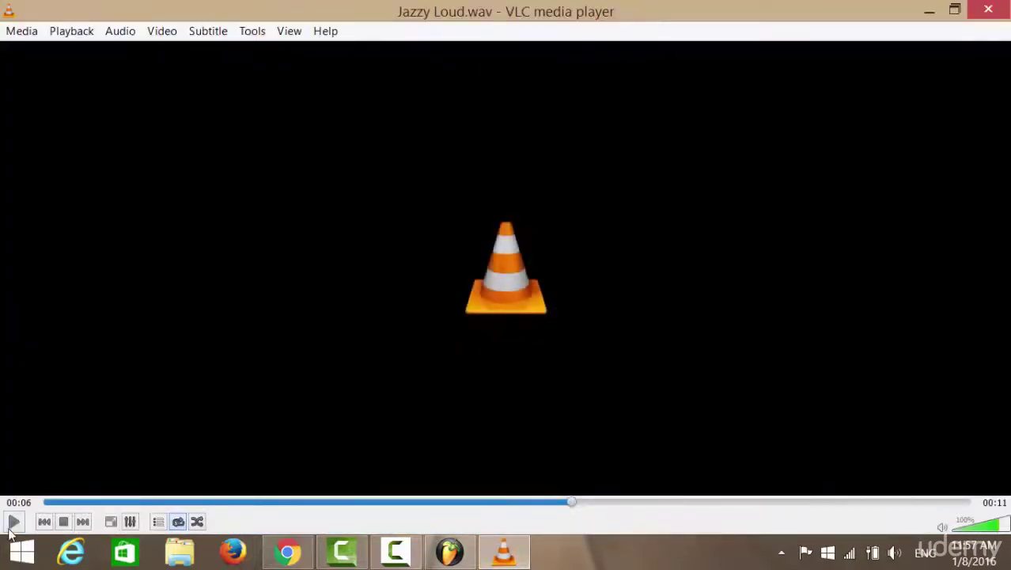
left_click(14, 522)
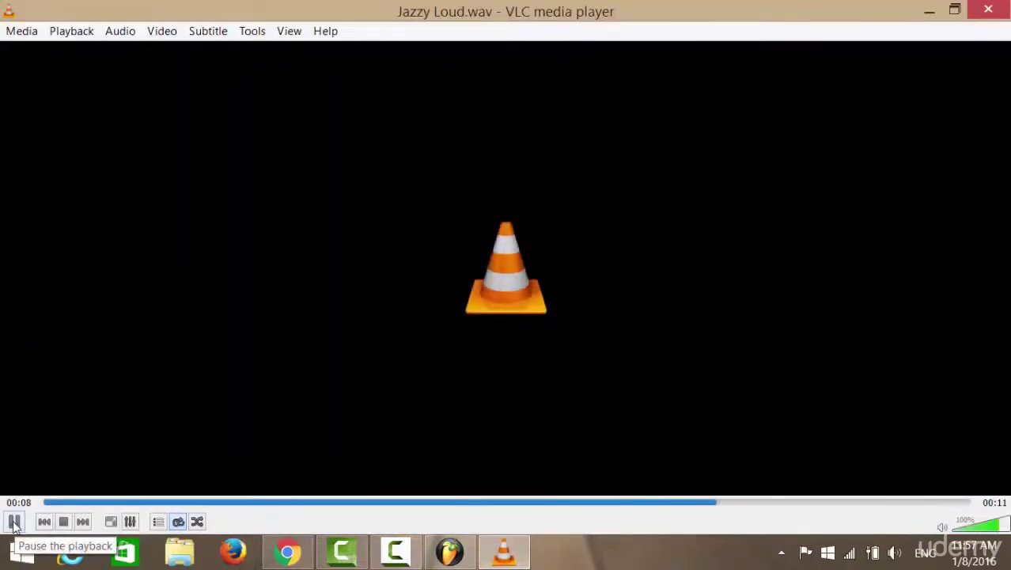
left_click(15, 521)
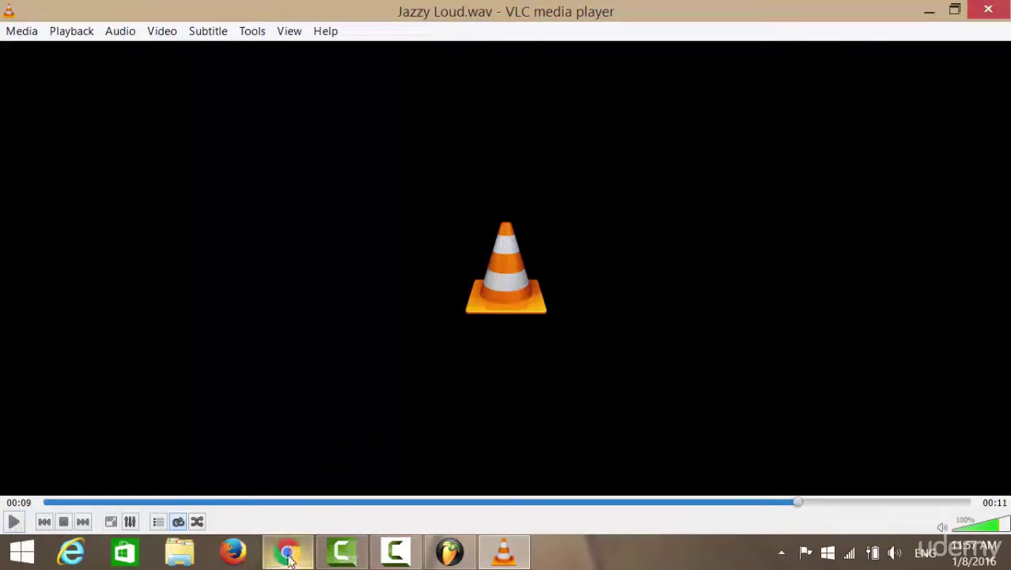
left_click(1005, 11)
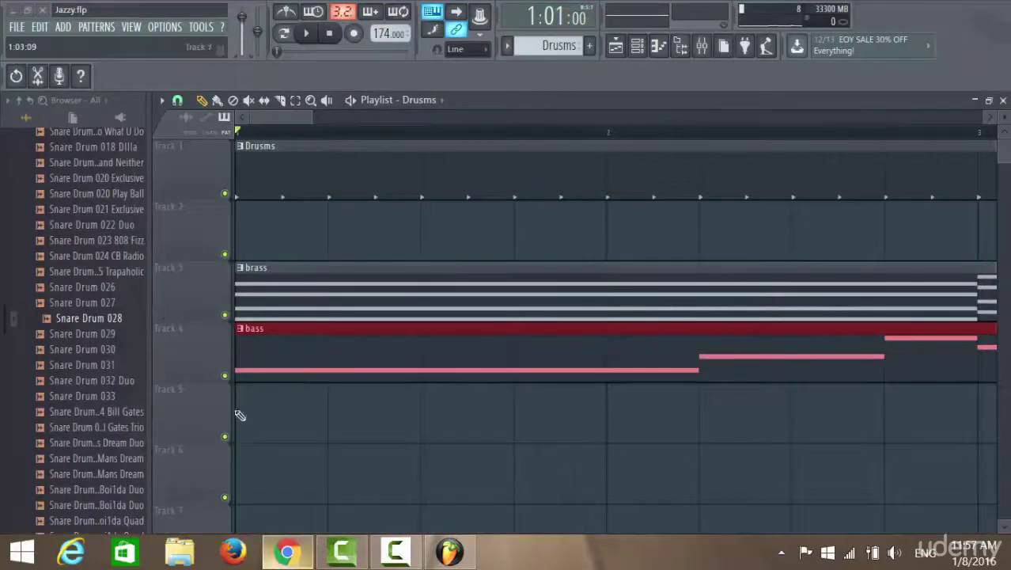
Open Jazzy Loud.wav in Windows Media Player from the wave export's file browser, listen to it and pause the playback
left_click(23, 28)
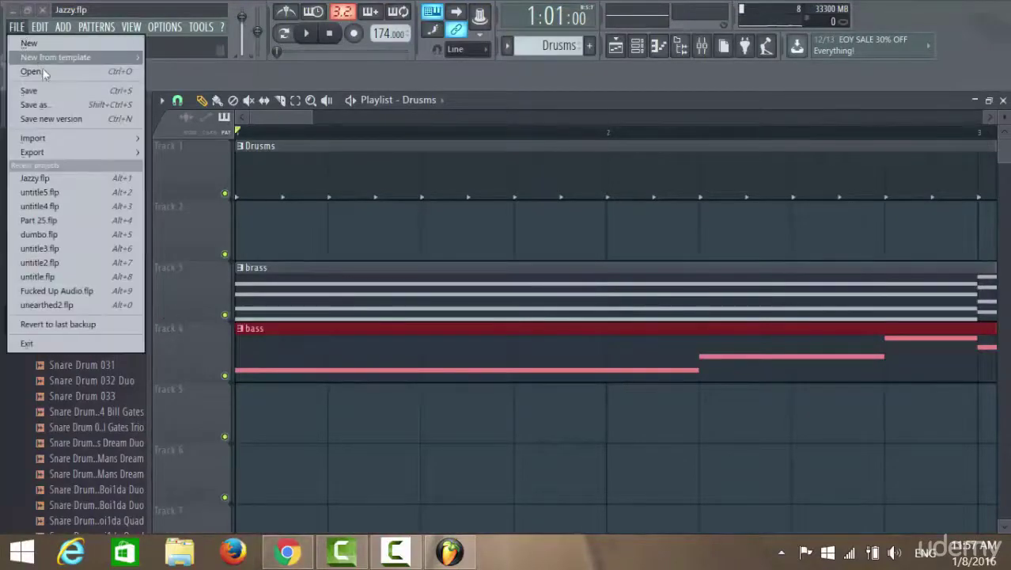
mouse_move(40, 153)
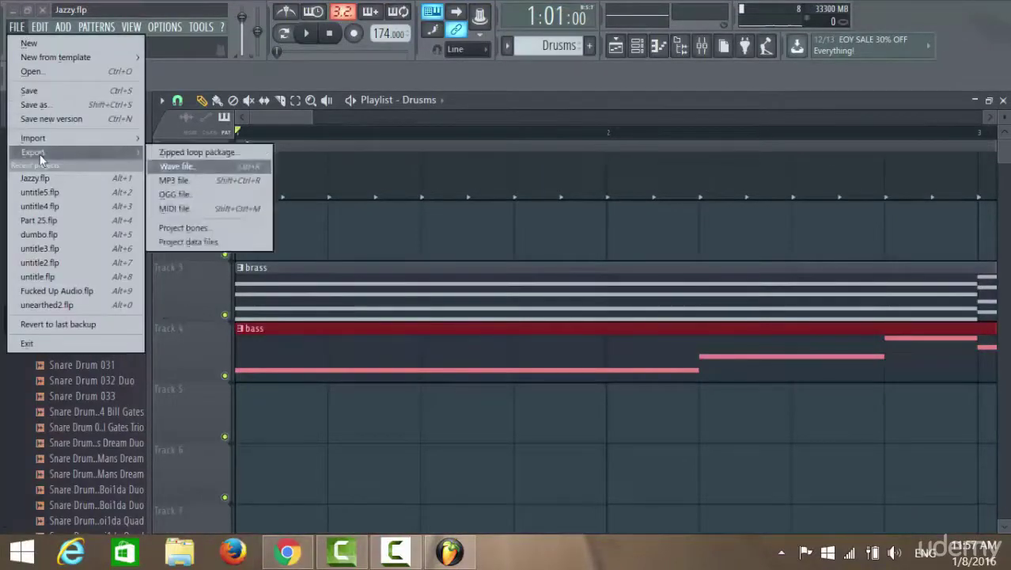
left_click(192, 167)
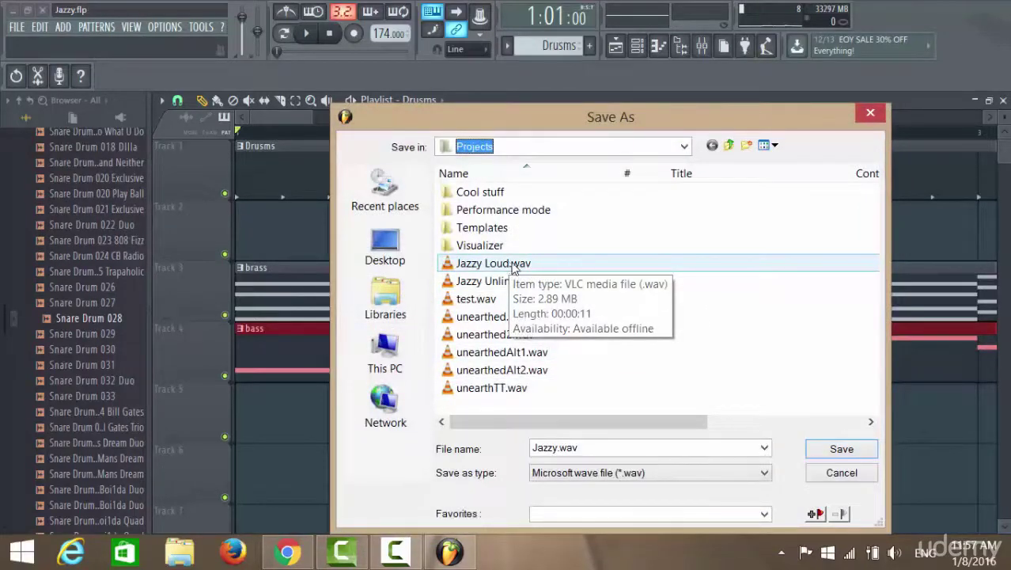
left_click(513, 266)
right_click(507, 273)
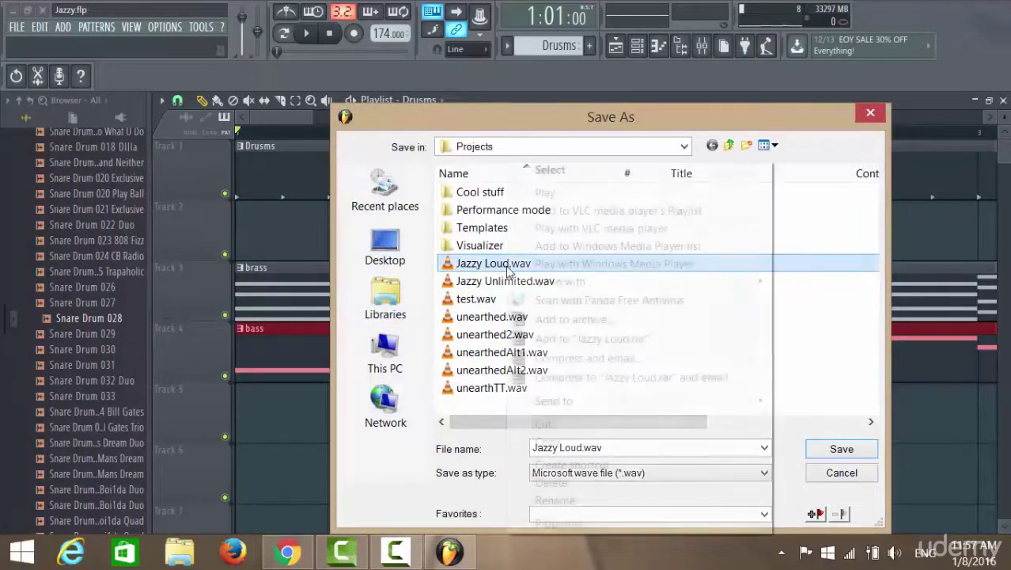
mouse_move(567, 289)
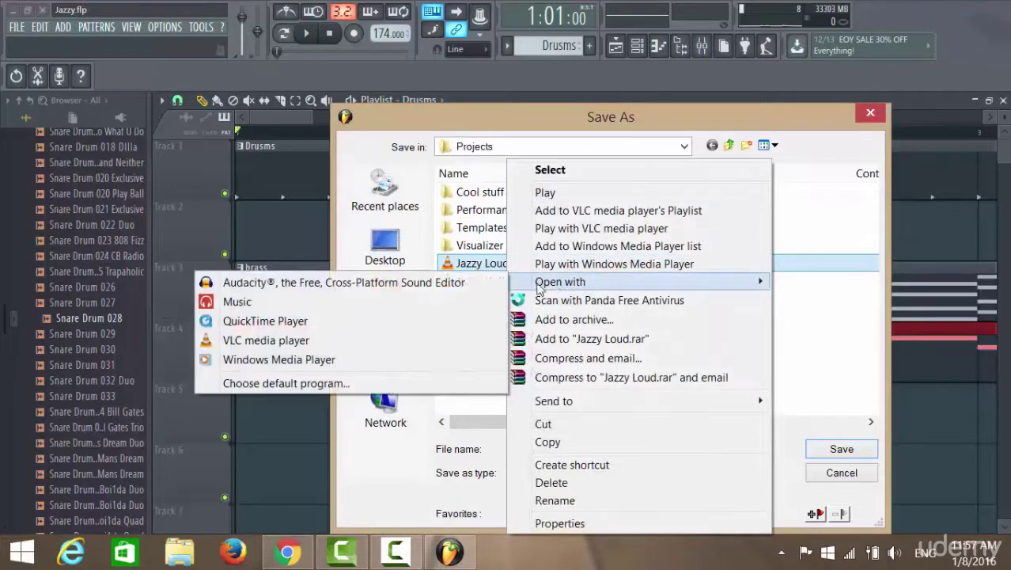
left_click(303, 362)
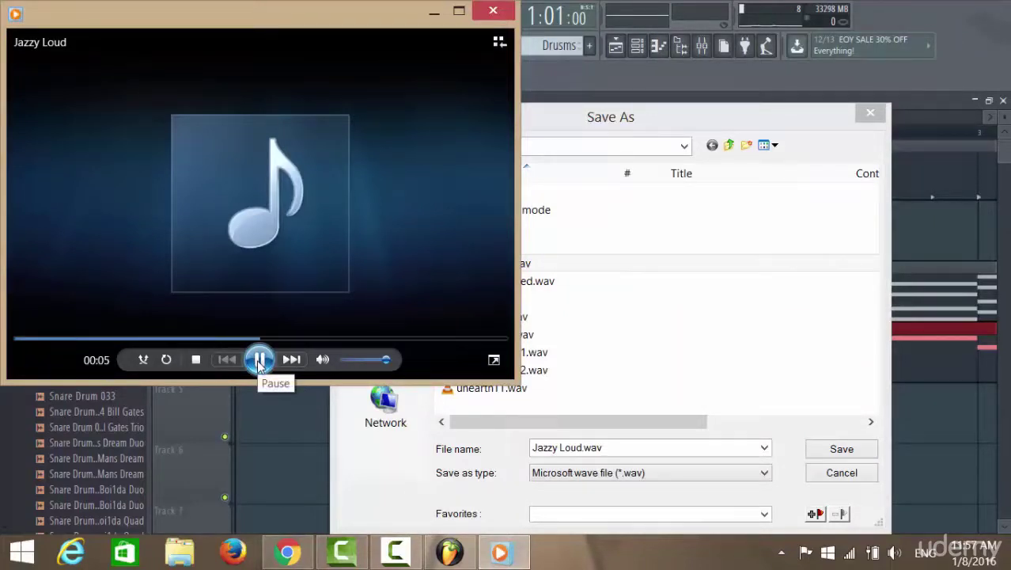
left_click(260, 360)
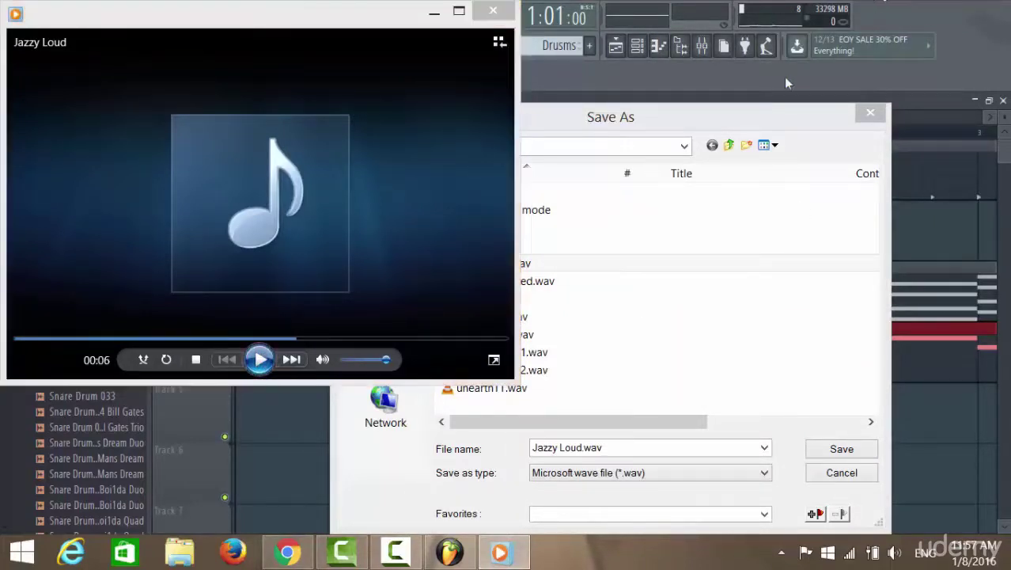
Minimize Windows Media Player, dismiss the Save As dialog in FL Studio, and play the song from the beginning before stopping it
left_click(433, 13)
left_click(870, 112)
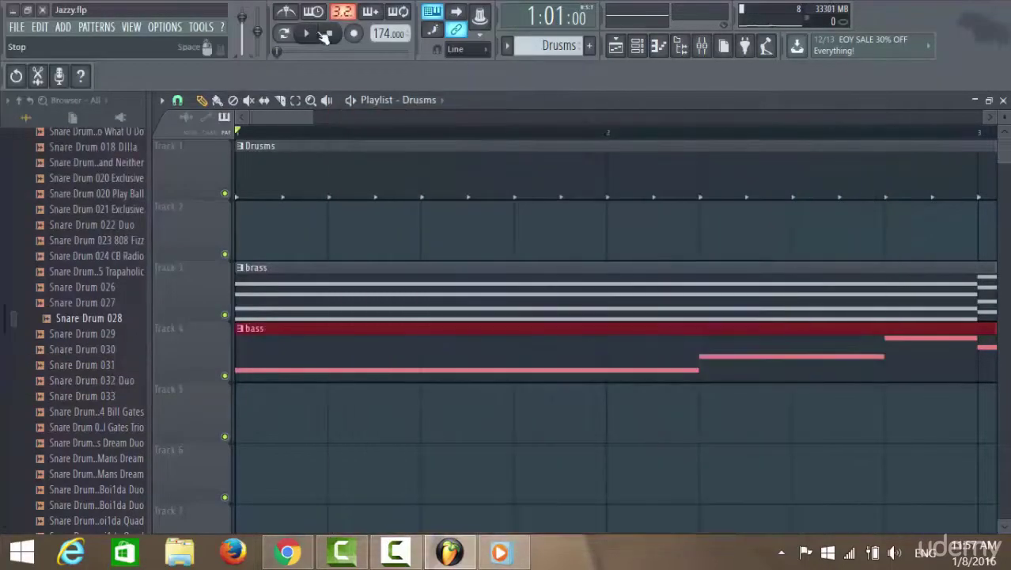
key("space")
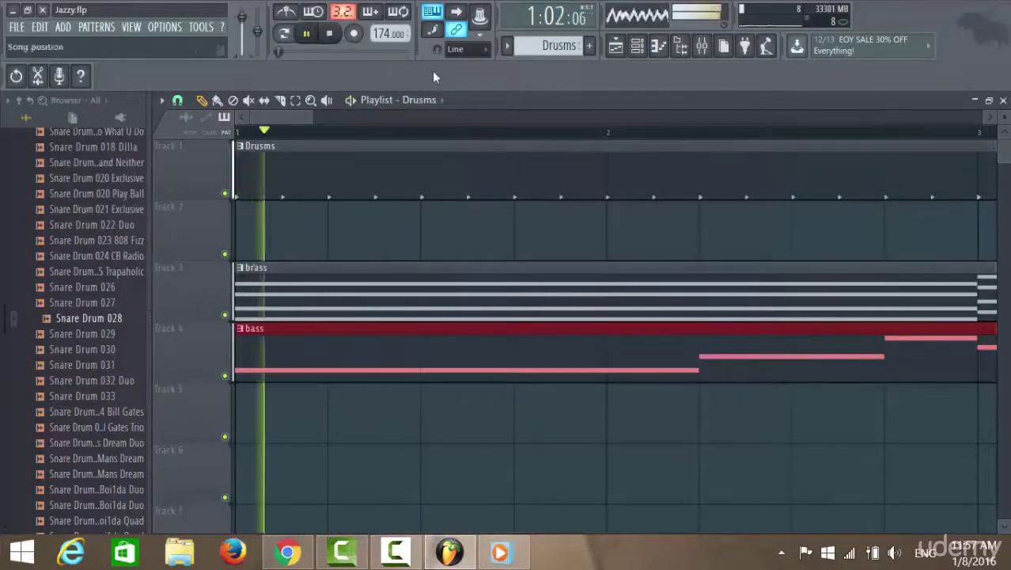
left_click(330, 33)
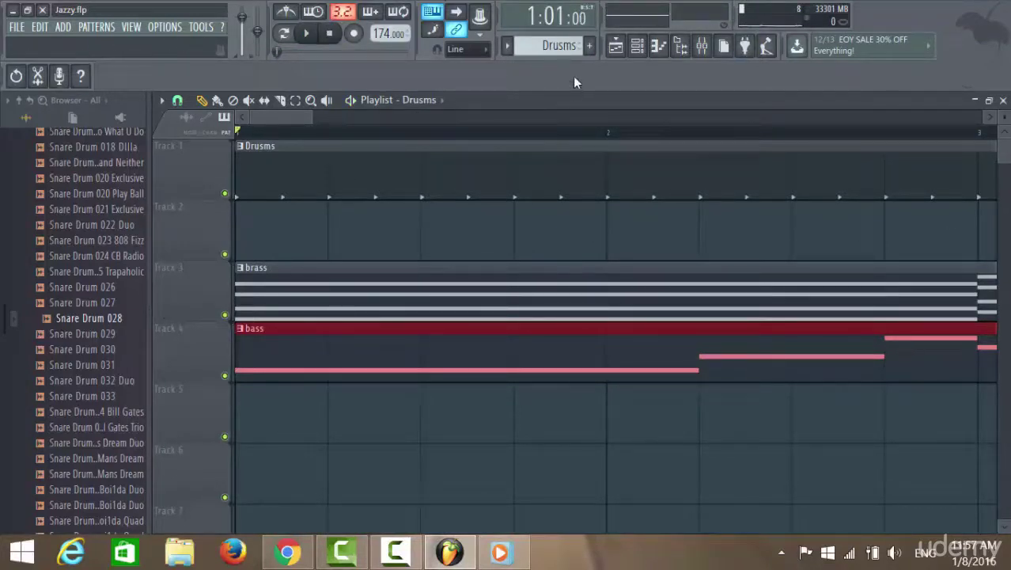
Switch to Windows Media Player, play more of Jazzy Loud, pause it and close the player
left_click(500, 557)
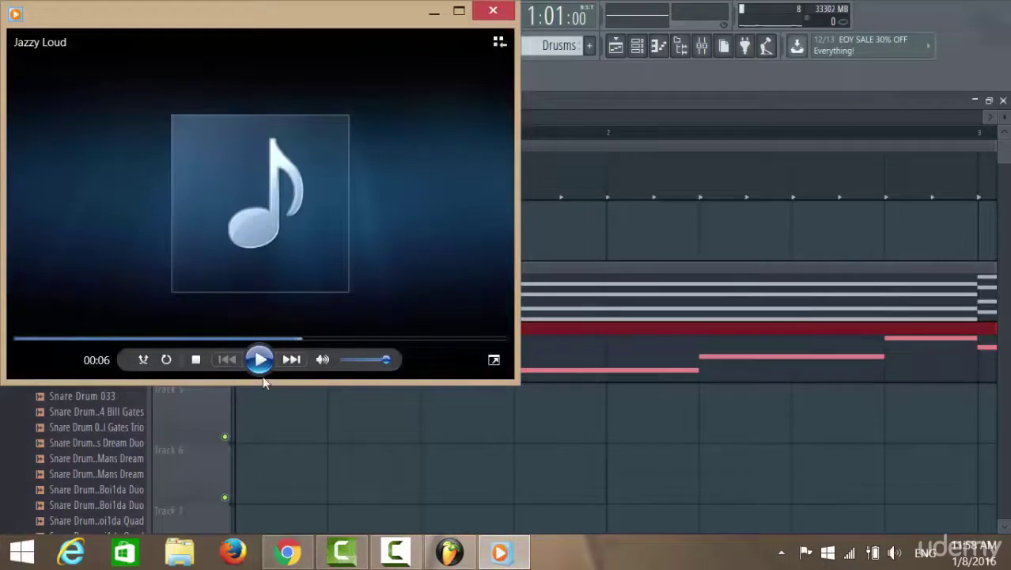
left_click(260, 360)
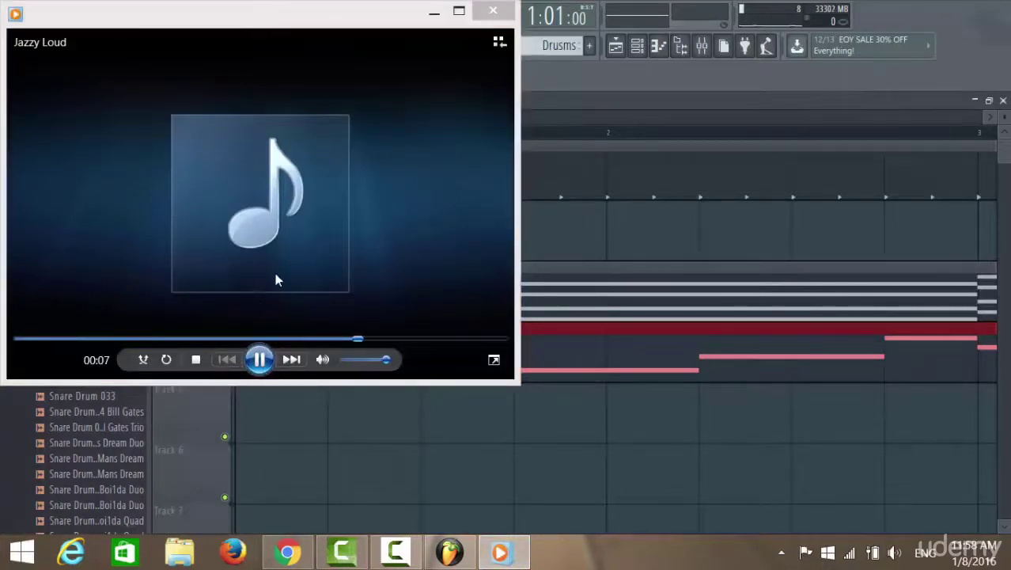
left_click(261, 361)
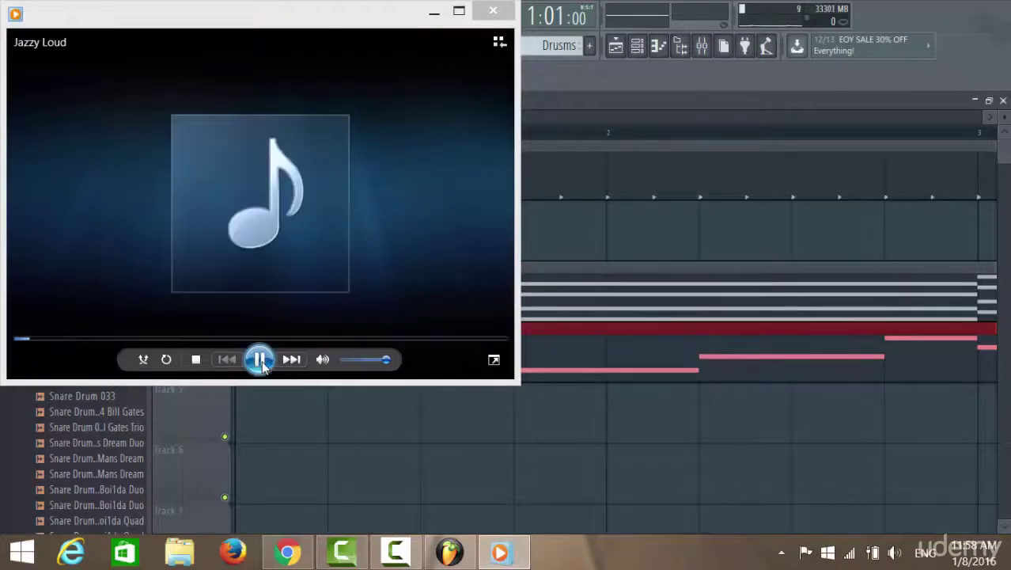
left_click(261, 360)
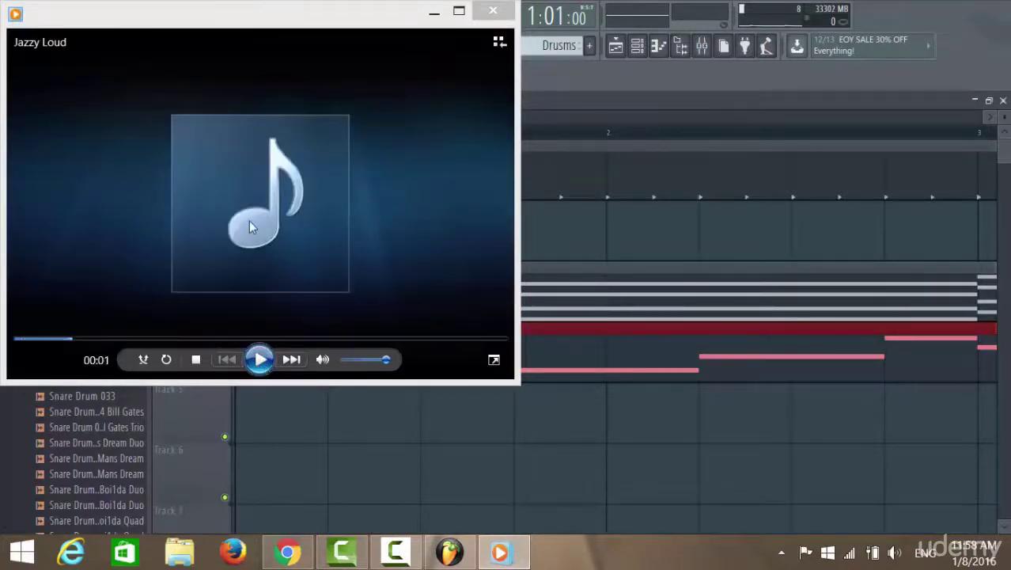
left_click(267, 237)
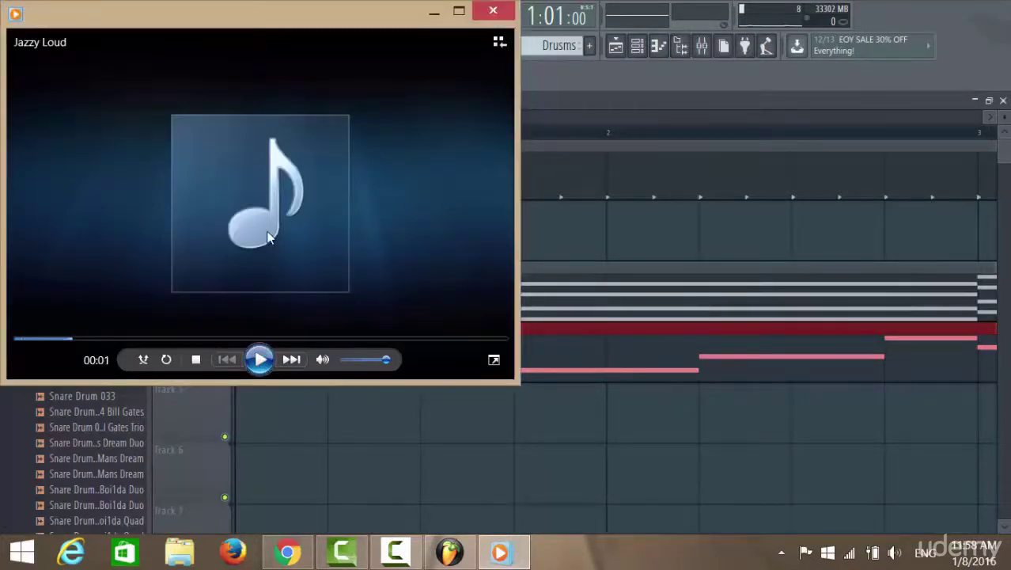
left_click(484, 8)
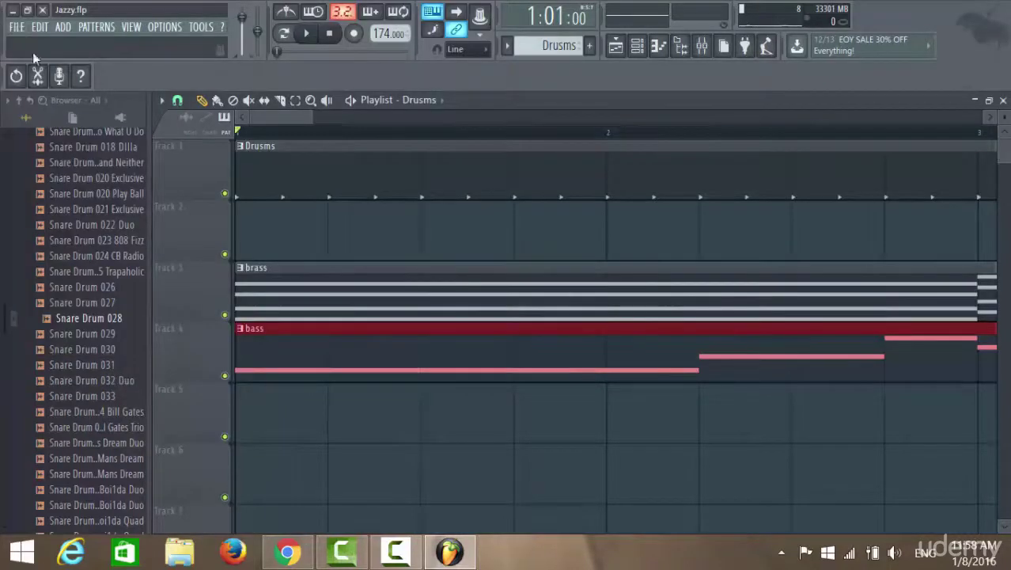
Open Jazzy Loud.wav in QuickTime Player from the wave export's file browser, decline restoring file associations, and play it before pausing
left_click(16, 26)
mouse_move(48, 152)
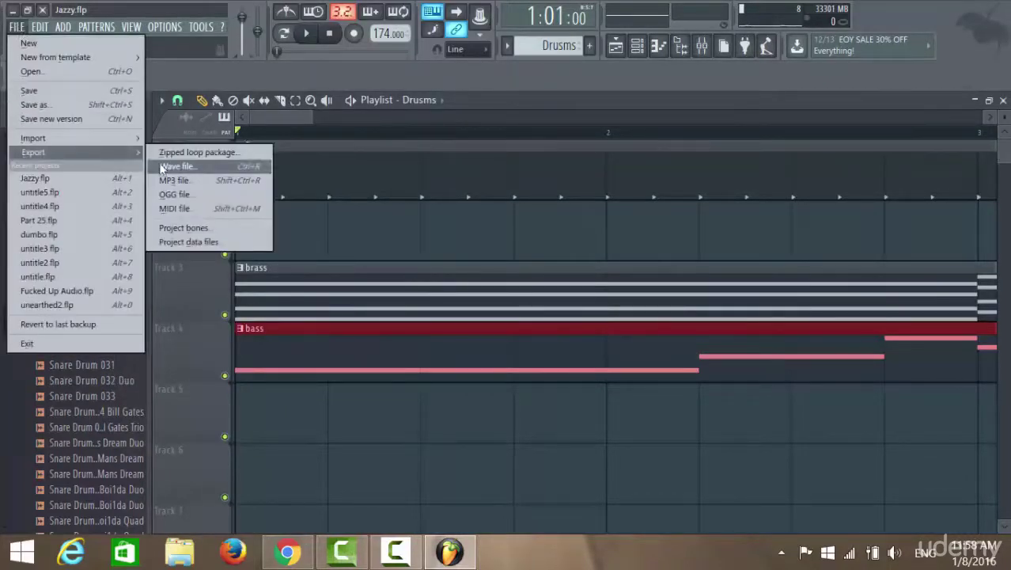
left_click(175, 166)
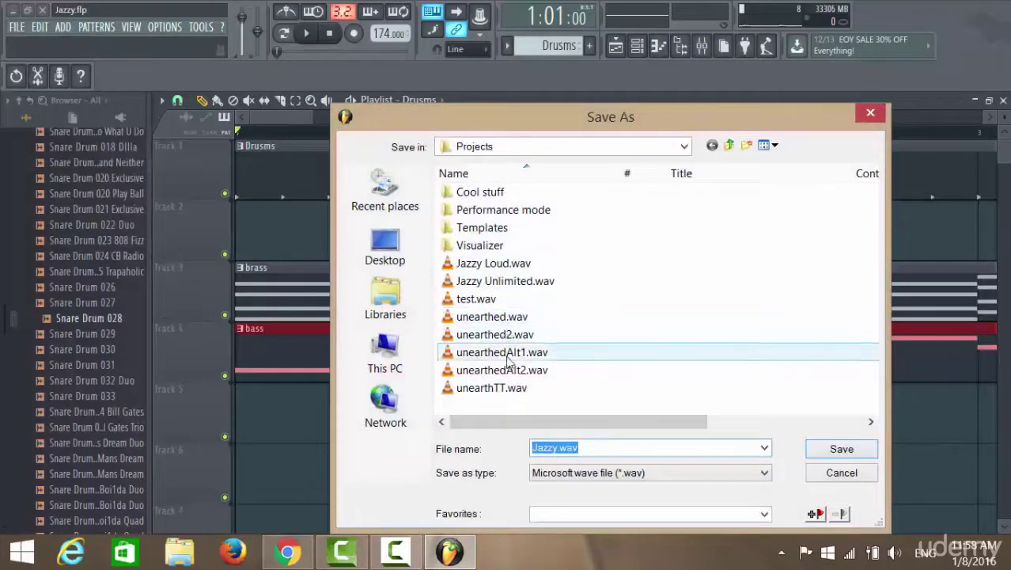
right_click(517, 263)
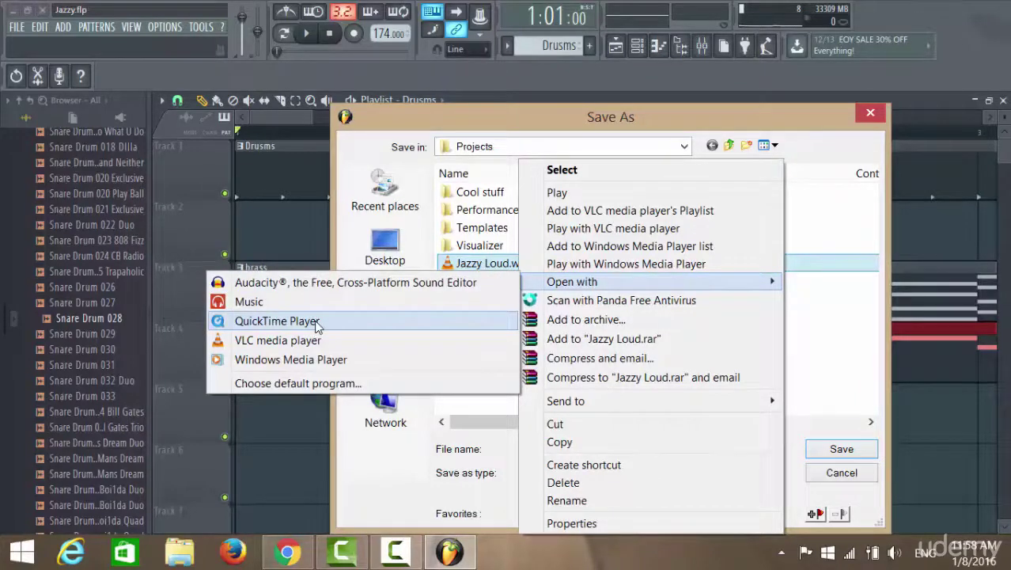
left_click(315, 323)
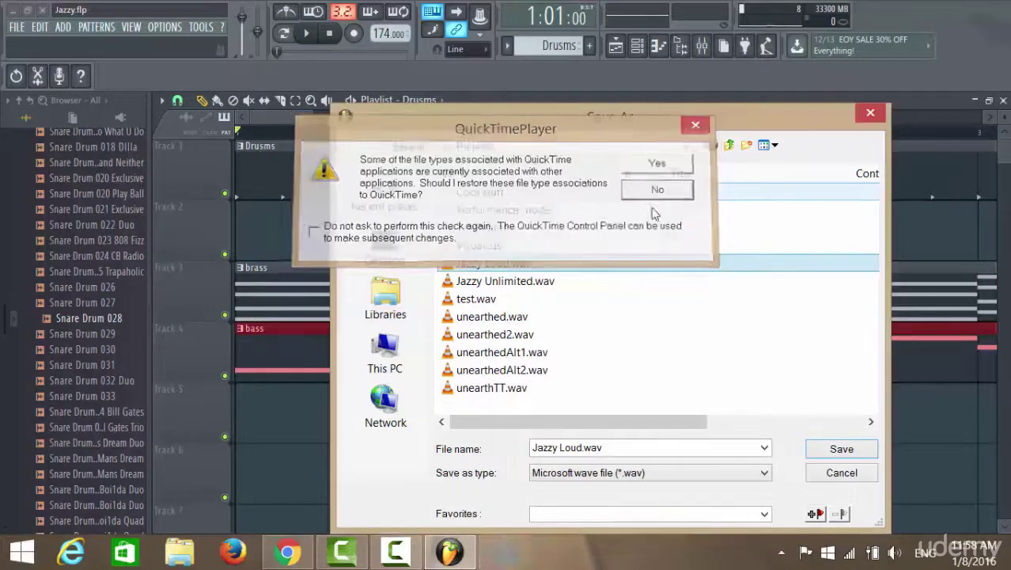
left_click(660, 190)
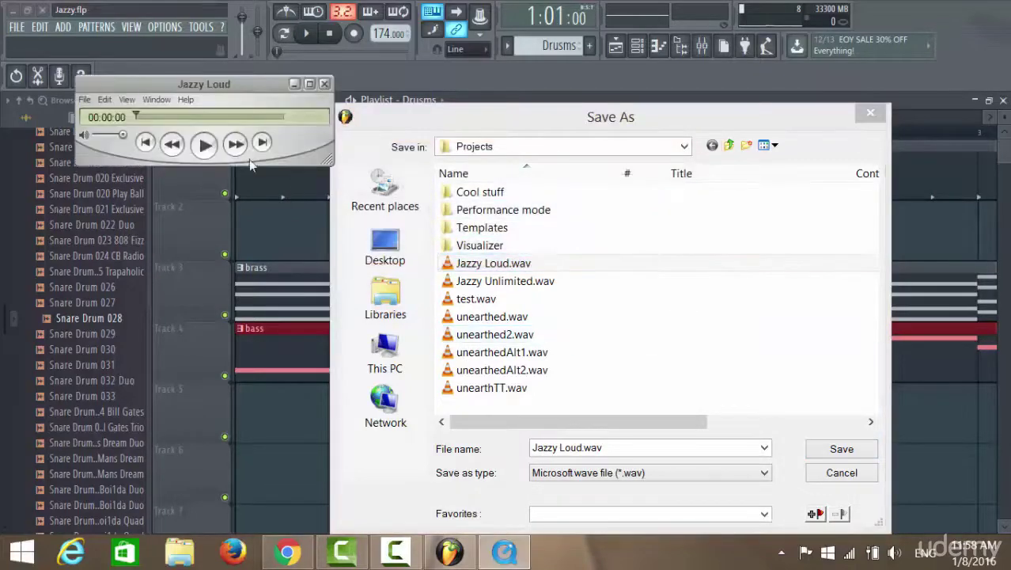
left_click(205, 145)
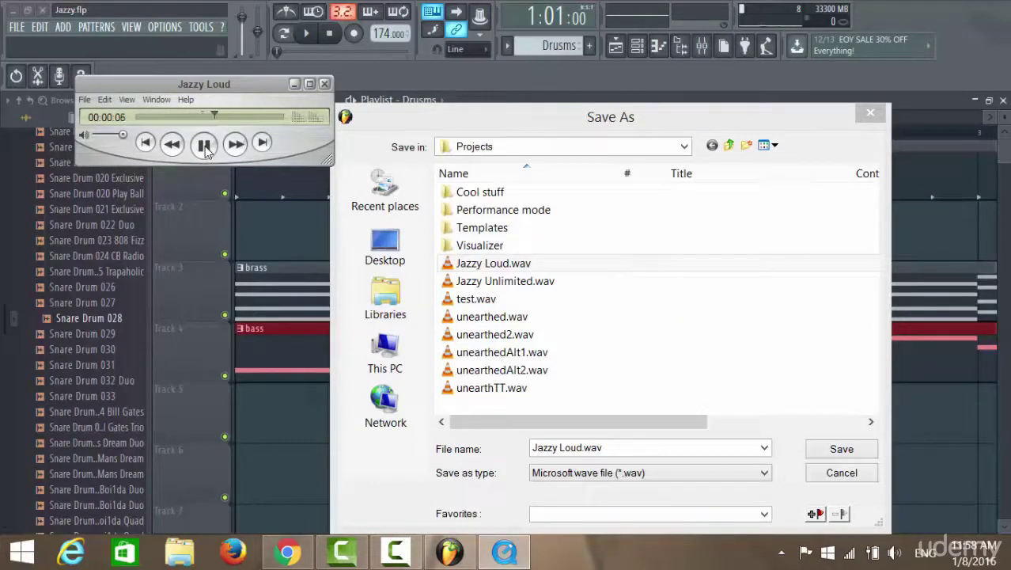
left_click(205, 146)
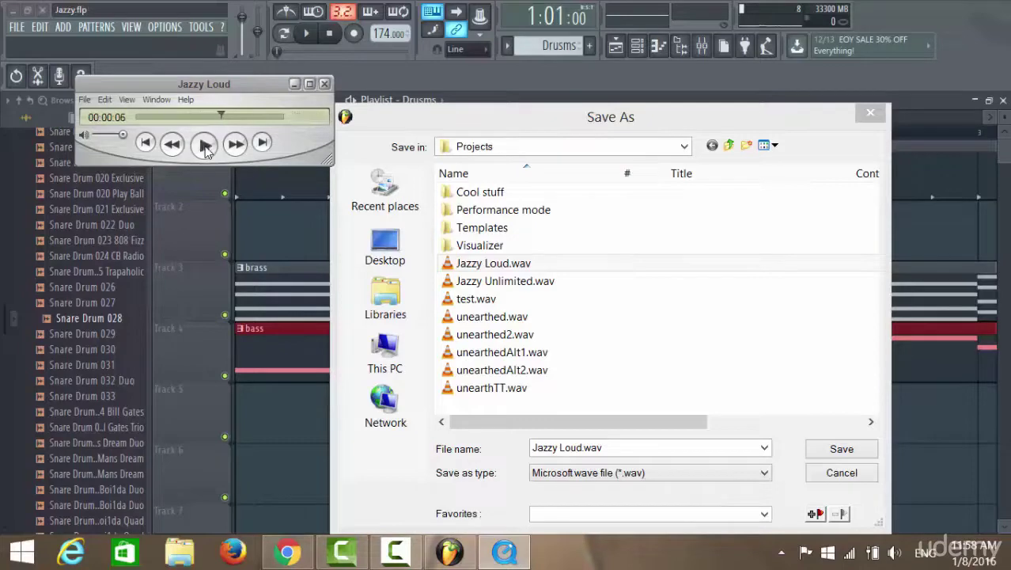
Return to FL Studio, cancel the wave export and play the song up to bar 5 for comparison with QuickTime
left_click(512, 83)
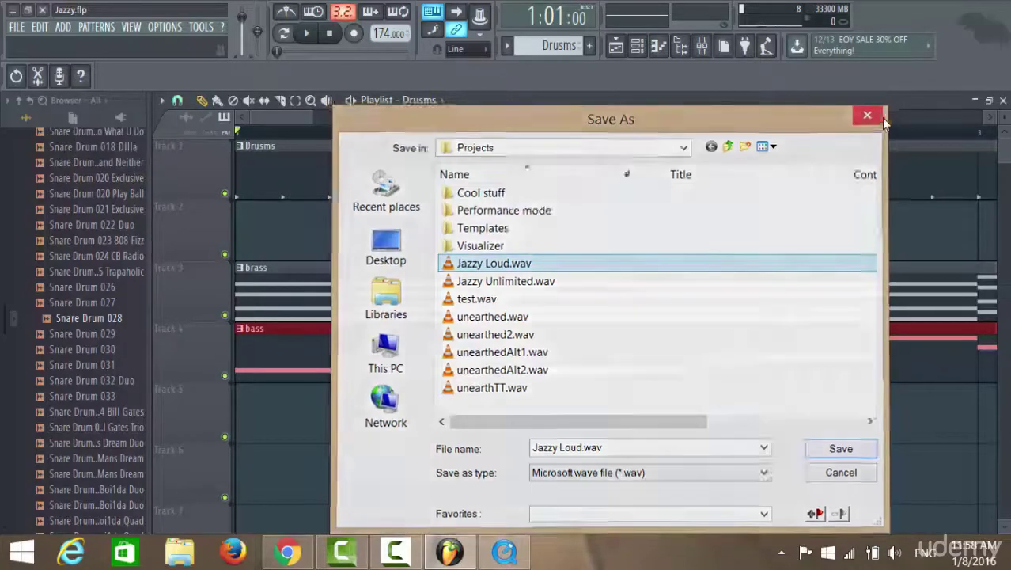
left_click(878, 117)
left_click(307, 33)
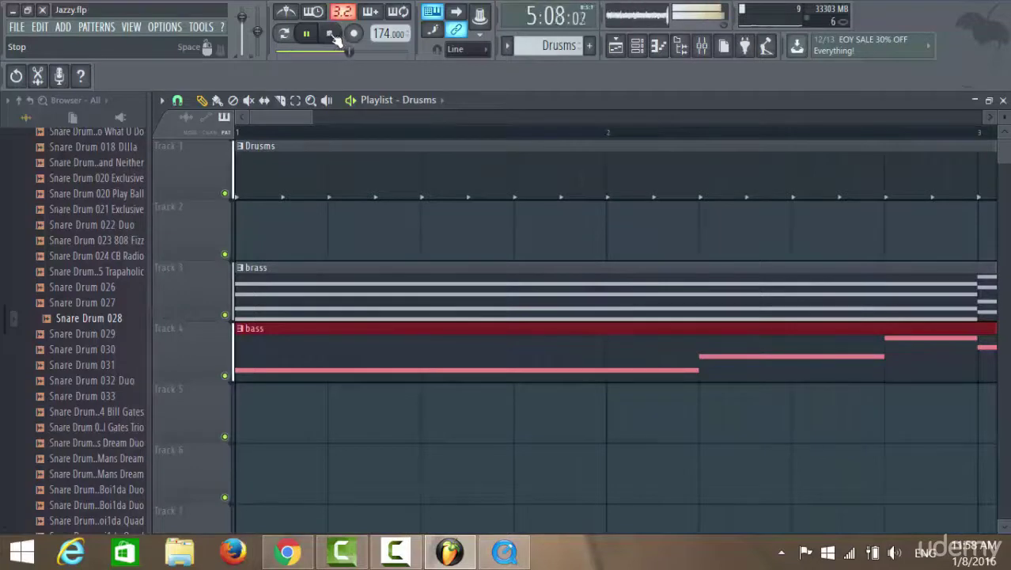
left_click(332, 35)
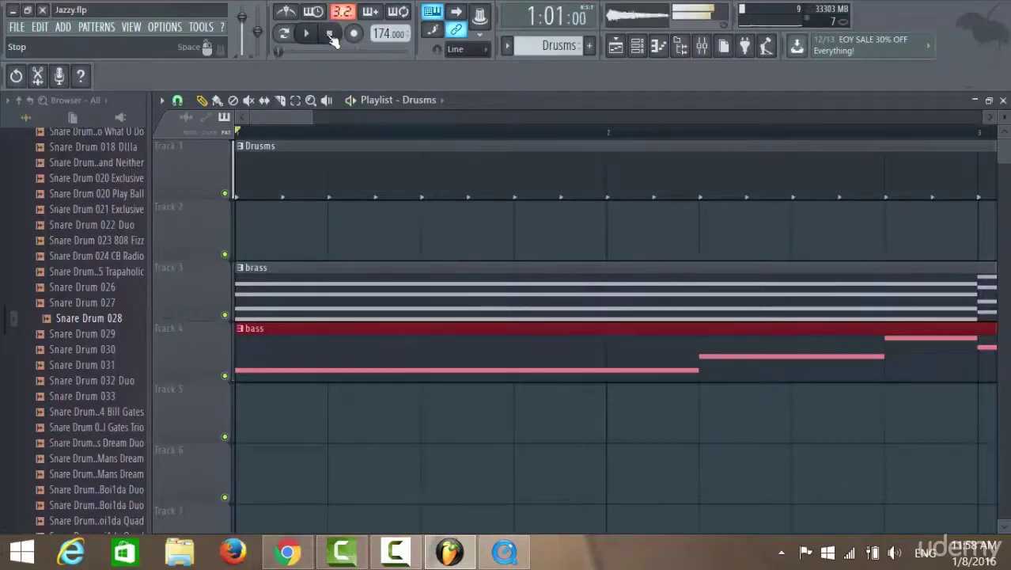
Switch to QuickTime Player, resume Jazzy Loud and close the player
left_click(504, 554)
left_click(207, 144)
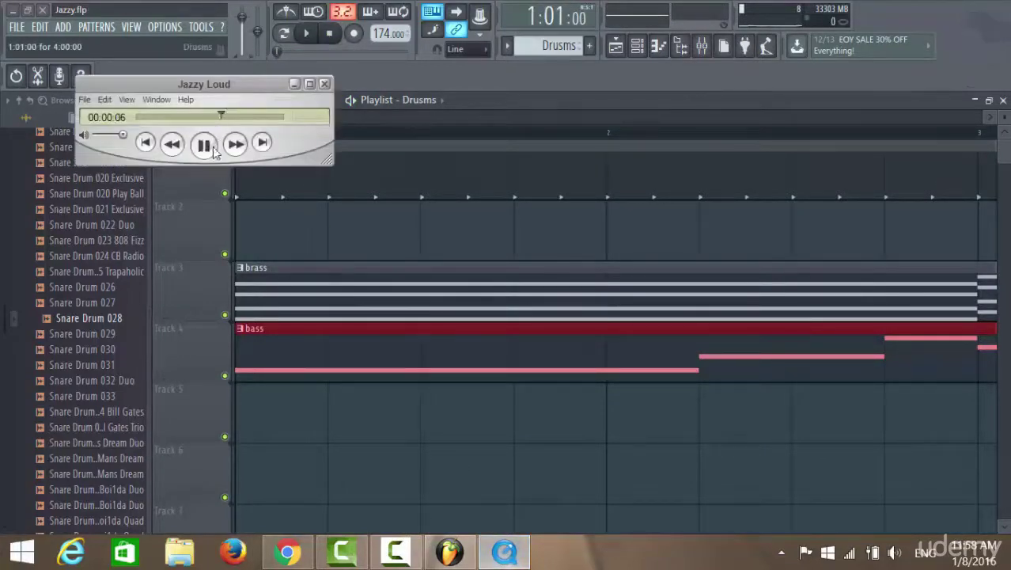
left_click(324, 84)
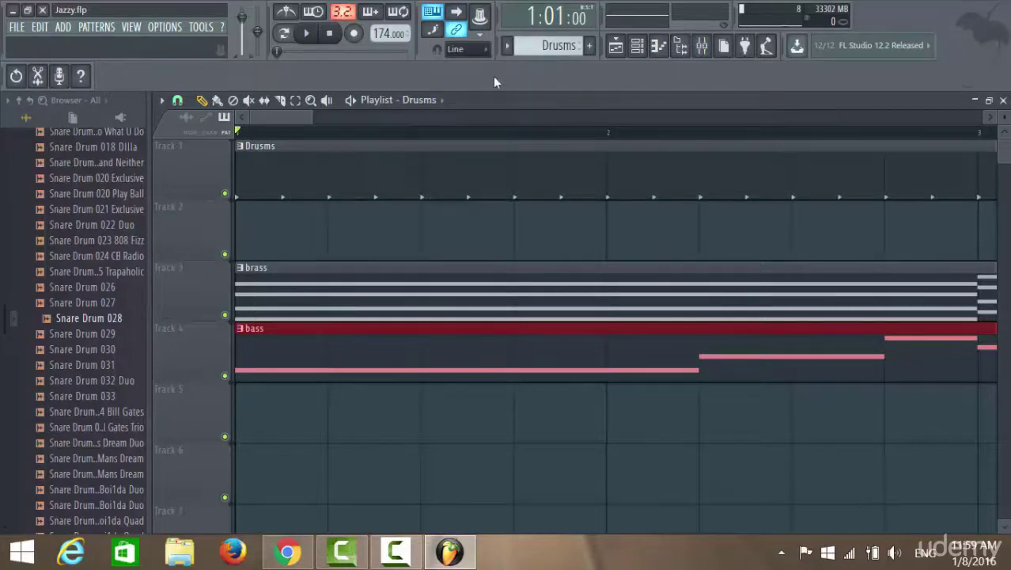
Play the song in the FL Studio playlist two more times, stopping it after each listen
left_click(309, 36)
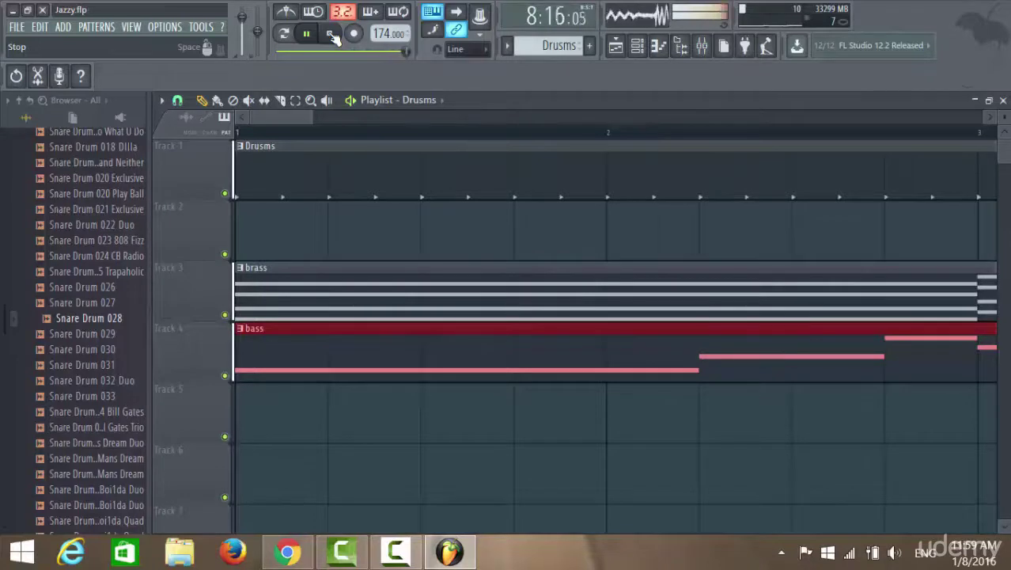
left_click(330, 33)
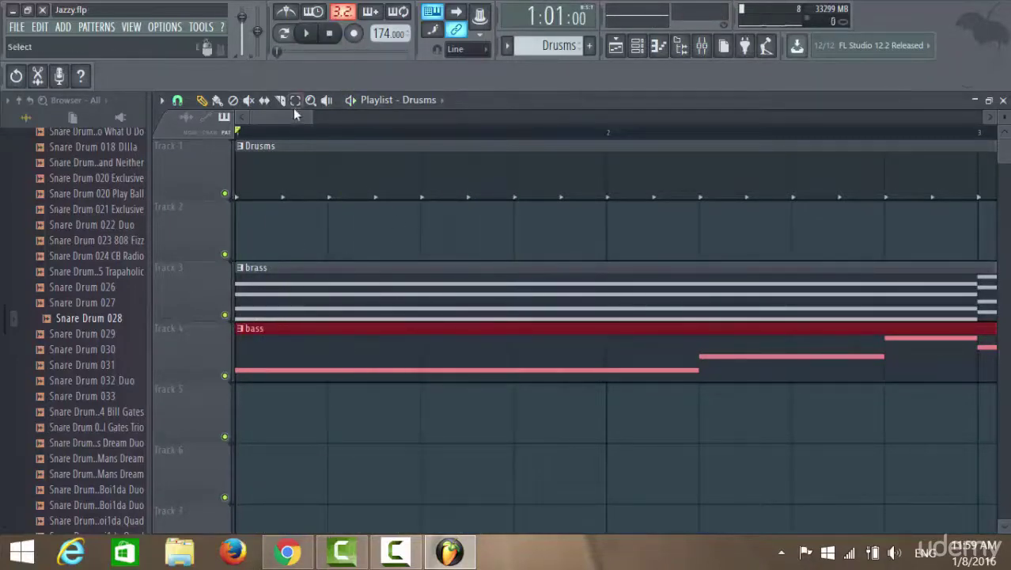
left_click_drag(287, 115, 233, 114)
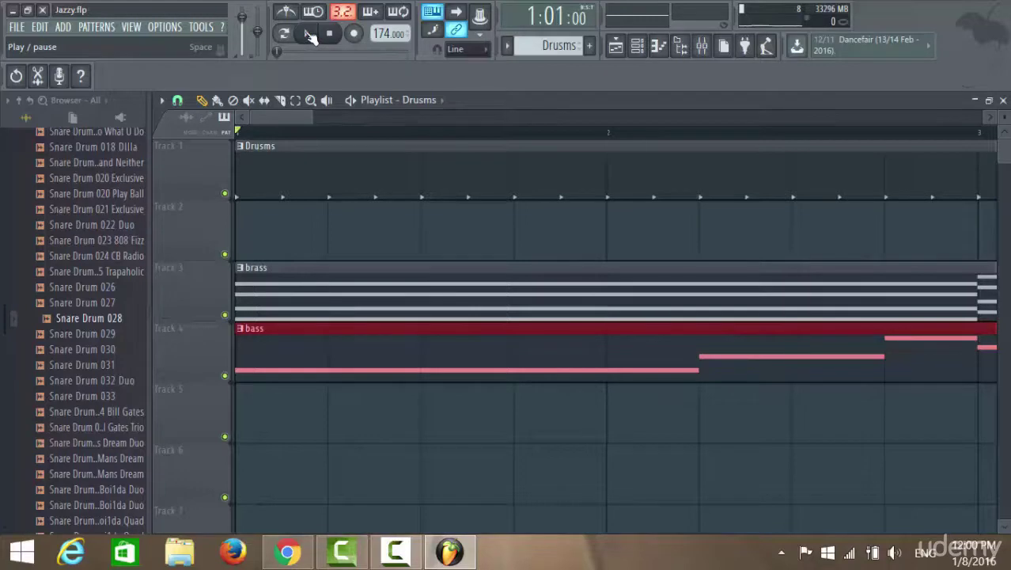
left_click(309, 35)
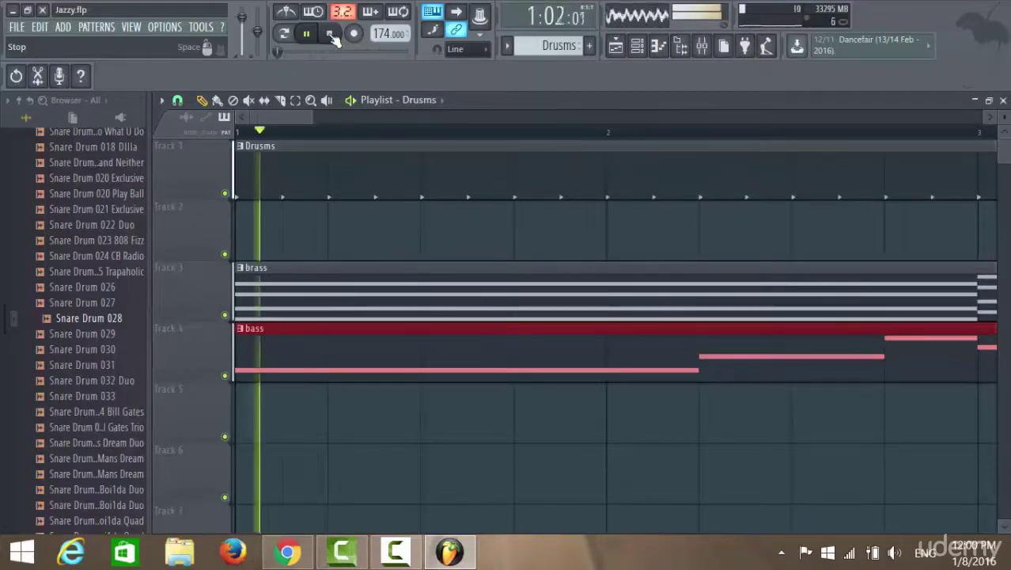
left_click(331, 34)
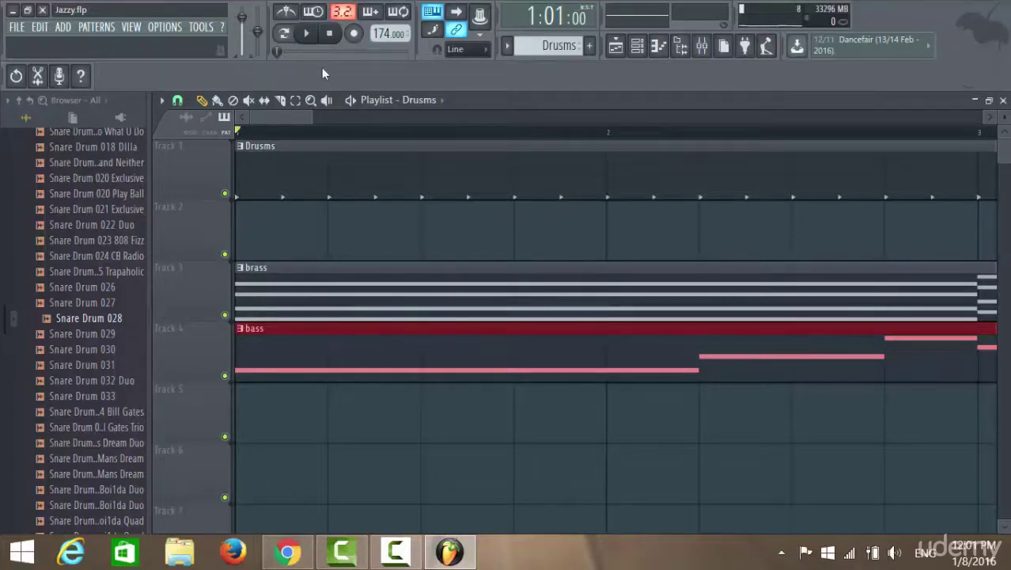
Open the mixer, play the song and enable Fruity parametric EQ 2 on the Master track, stopping playback after the listen
left_click(706, 48)
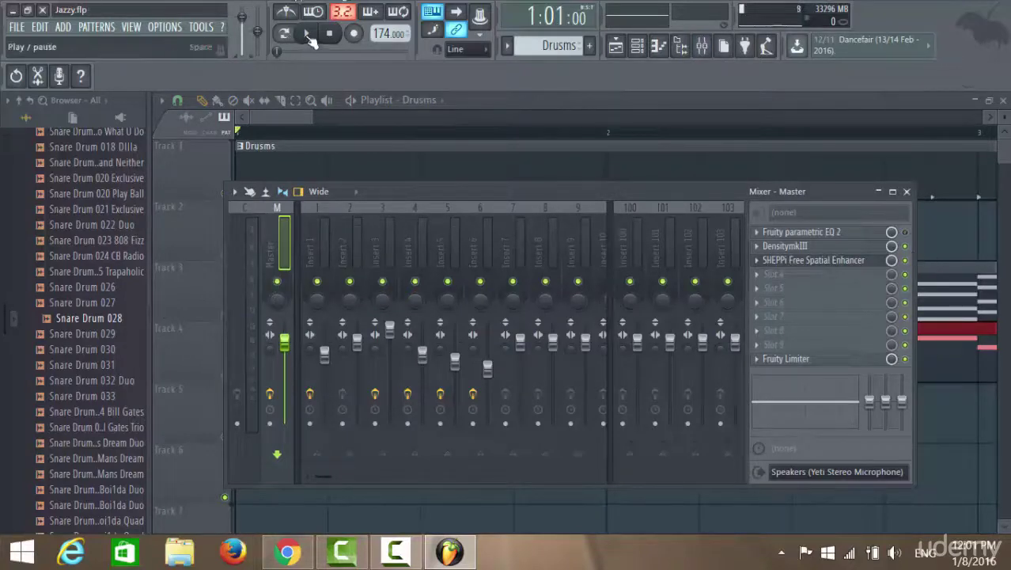
left_click(307, 32)
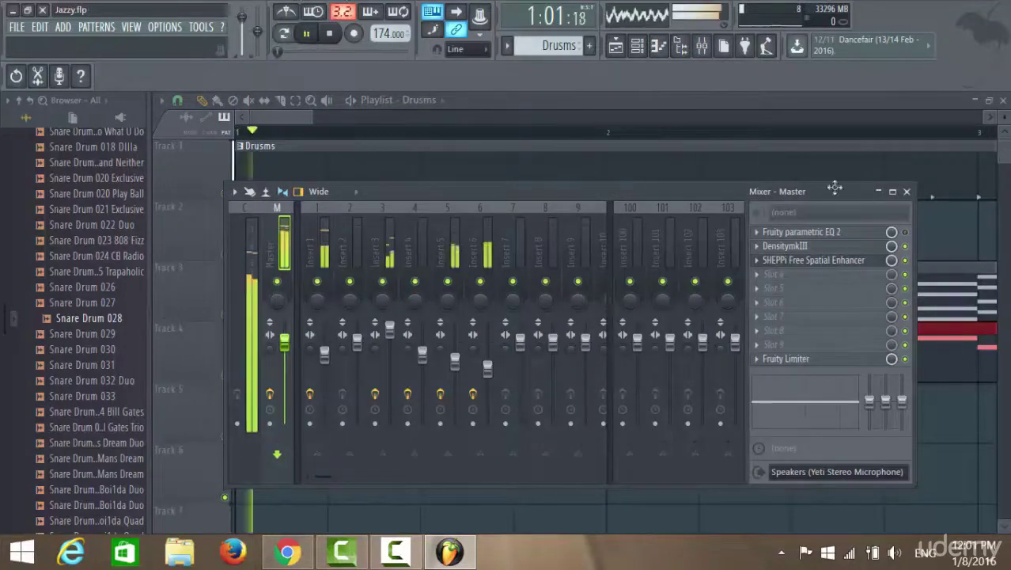
left_click(905, 232)
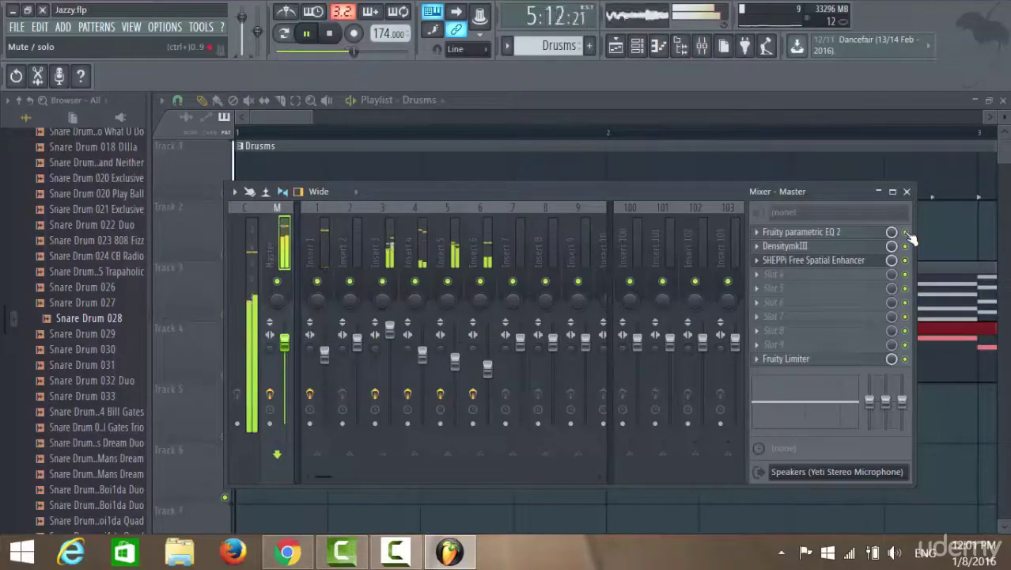
left_click(331, 34)
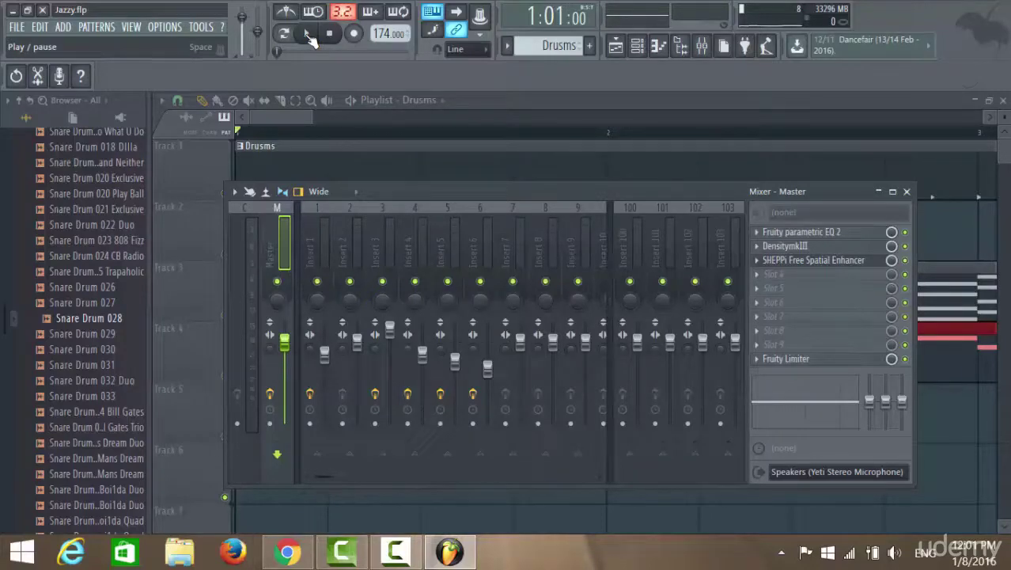
During song playback, slightly raise bands 5 and 7 in the Master track's Fruity parametric EQ 2
left_click(308, 35)
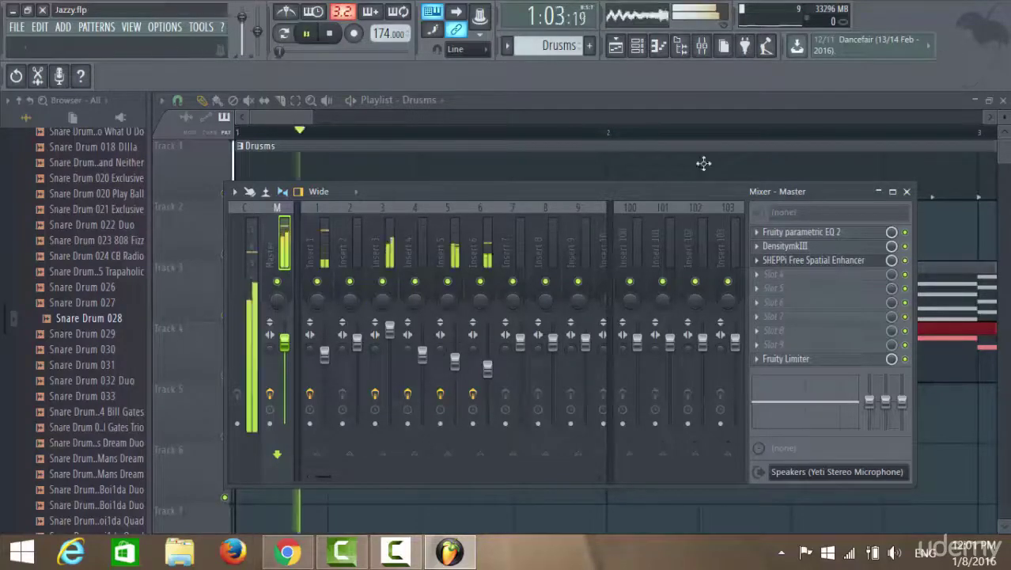
left_click(828, 232)
mouse_move(474, 324)
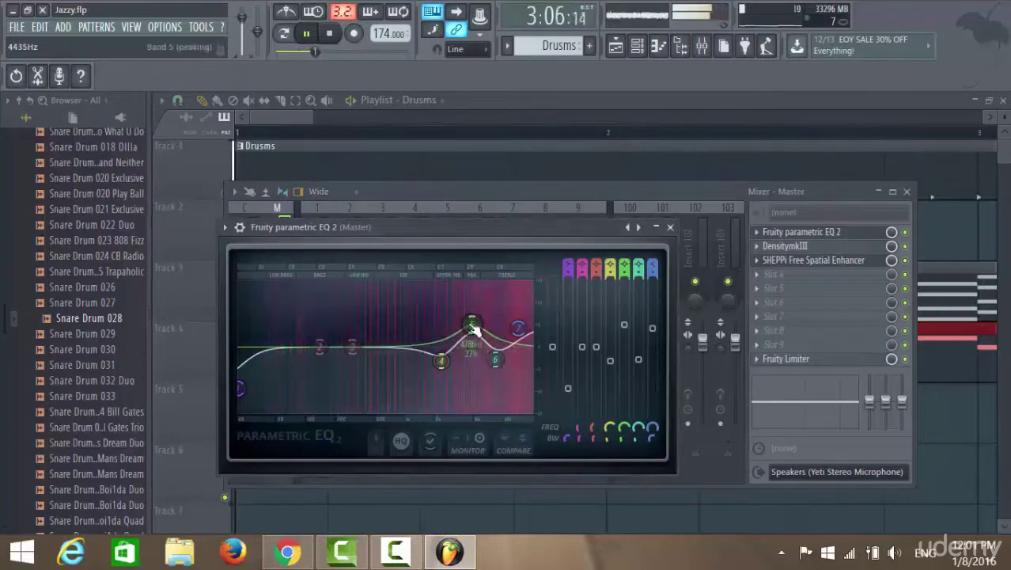
left_click_drag(473, 327, 473, 321)
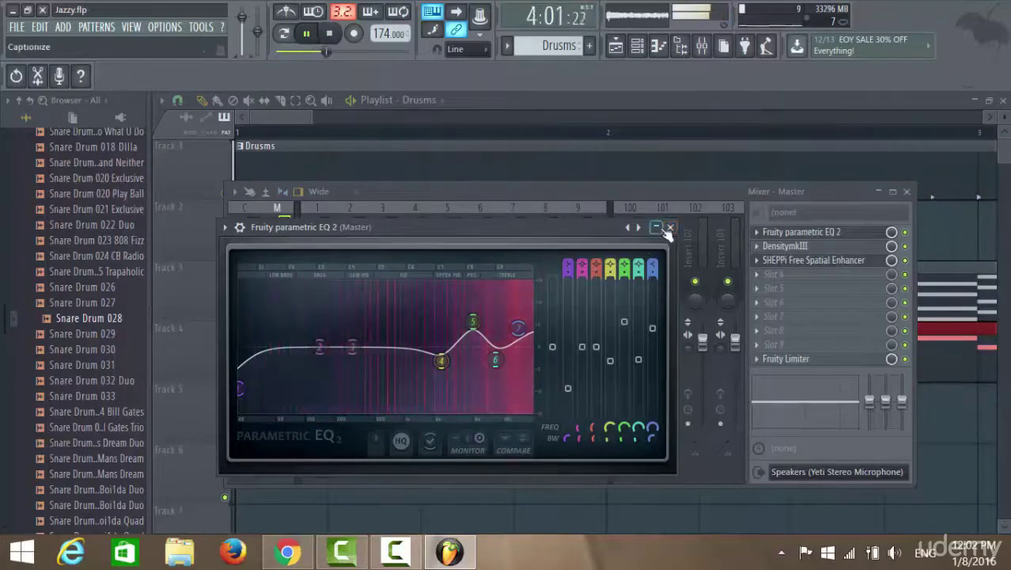
mouse_move(526, 331)
left_mouse_down()
mouse_move(519, 310)
mouse_move(518, 320)
left_mouse_up()
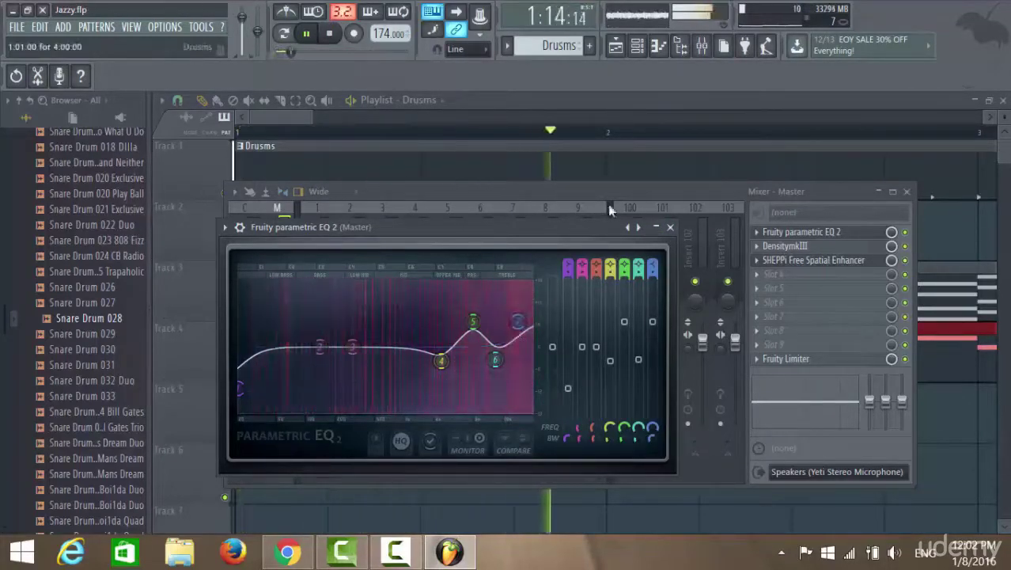
Bypass the Master track's Fruity parametric EQ 2 to hear the song without it, and stop playback
left_click(907, 234)
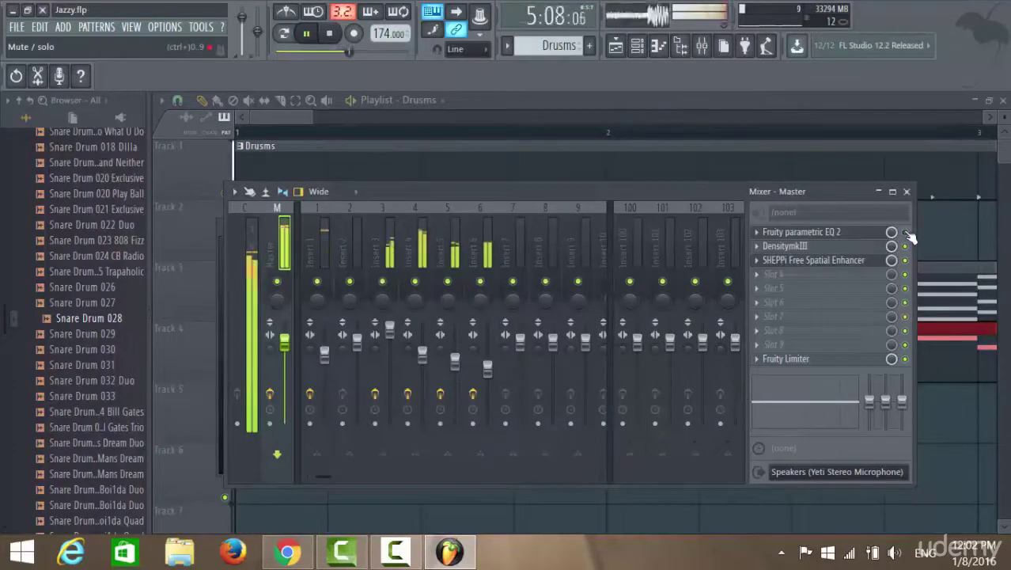
left_click(329, 33)
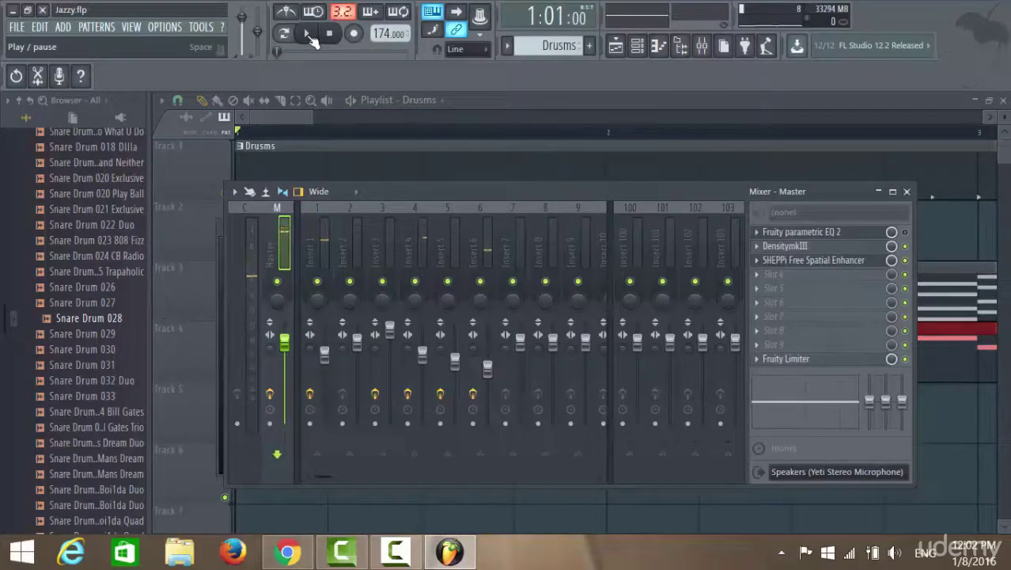
Play the song again with Fruity parametric EQ 2 enabled on the Master track and lower its band 7 slightly
left_click(308, 34)
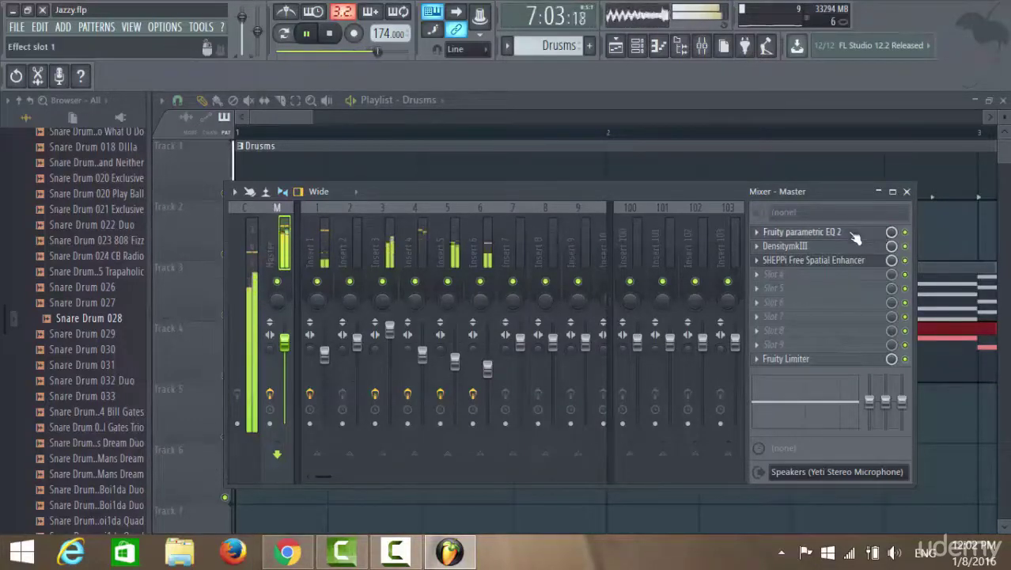
left_click(823, 232)
left_click_drag(518, 321, 521, 324)
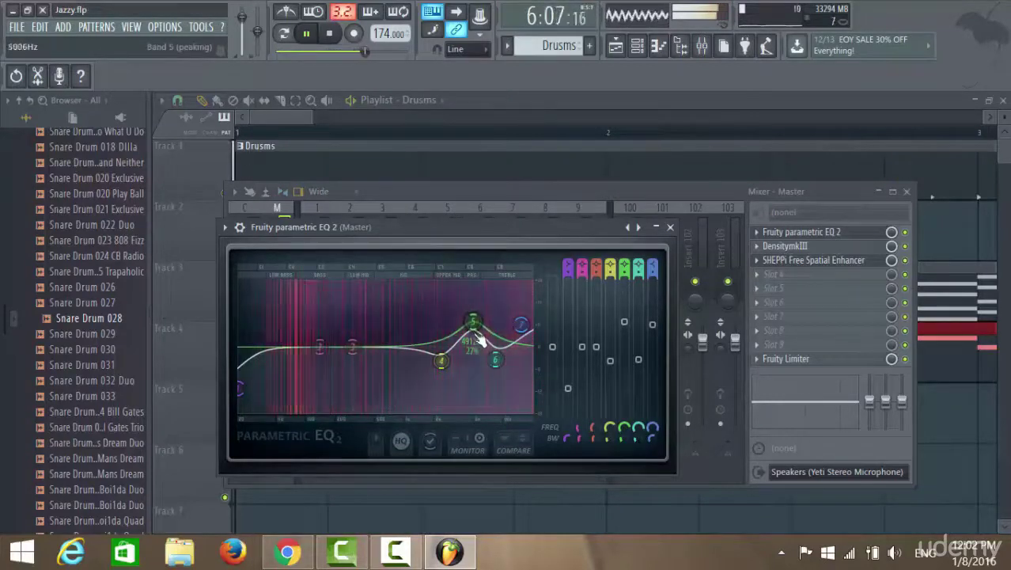
Compare the song with the Master track's Fruity parametric EQ 2 off and on, leaving it enabled, and stop playback
left_click(906, 234)
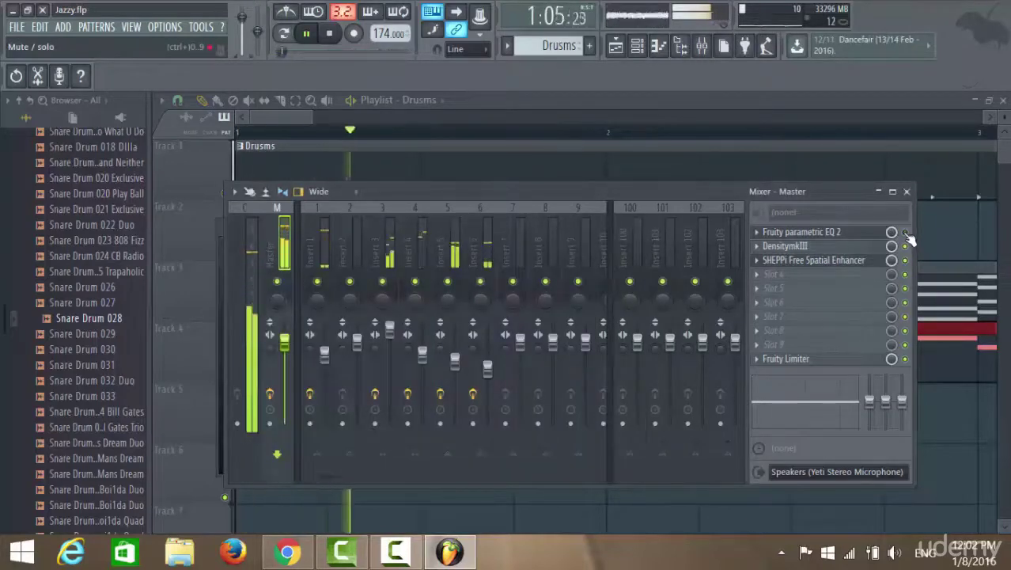
left_click(906, 233)
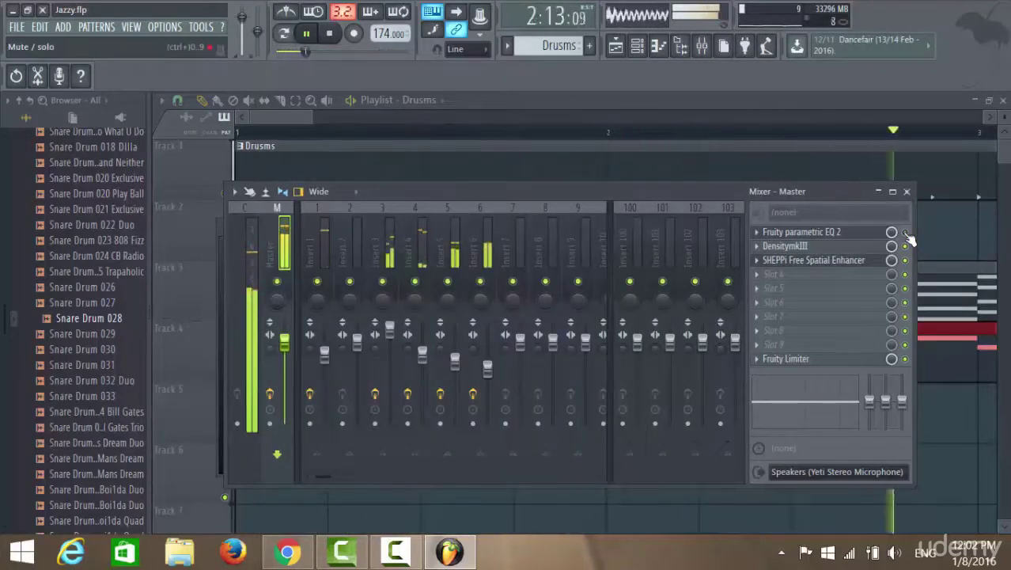
left_click(330, 33)
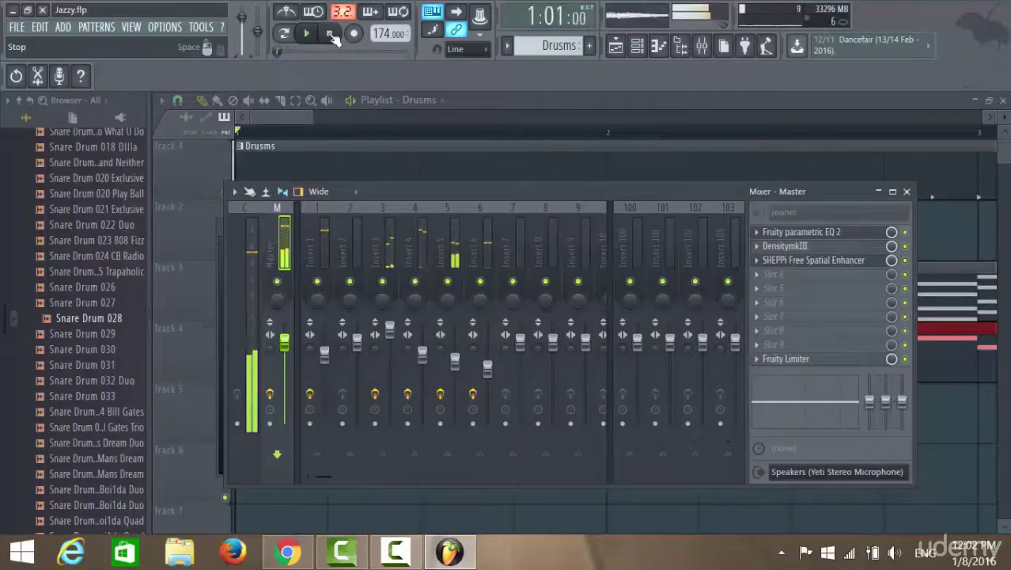